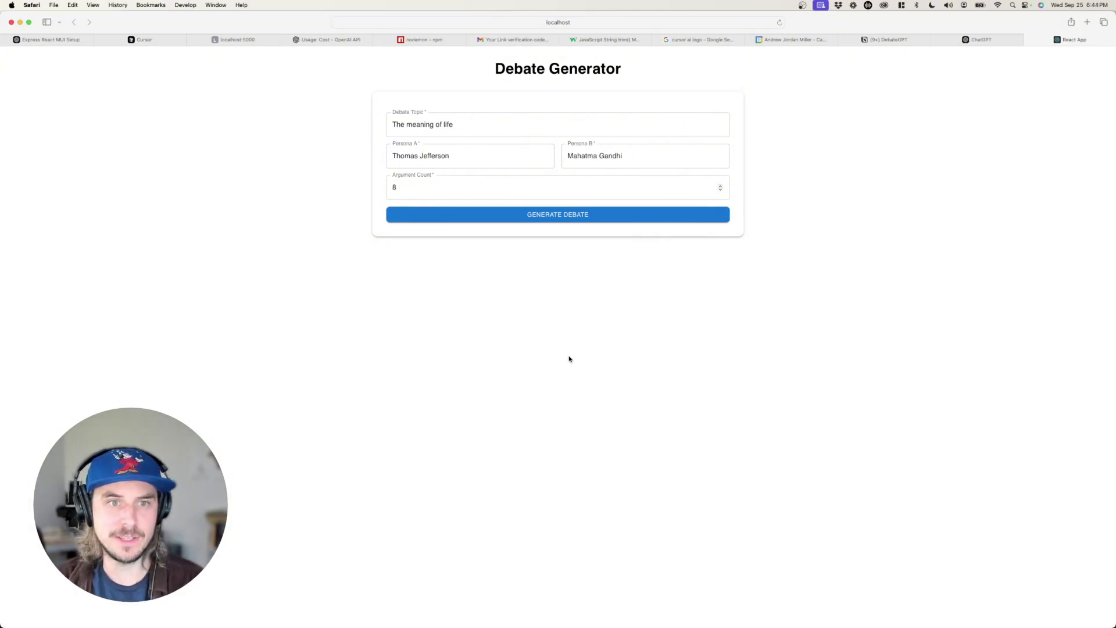
# - Generate a debate on the meaning of life between Thomas Jefferson and Mahatma Gandhi
pyautogui.click(475, 157)
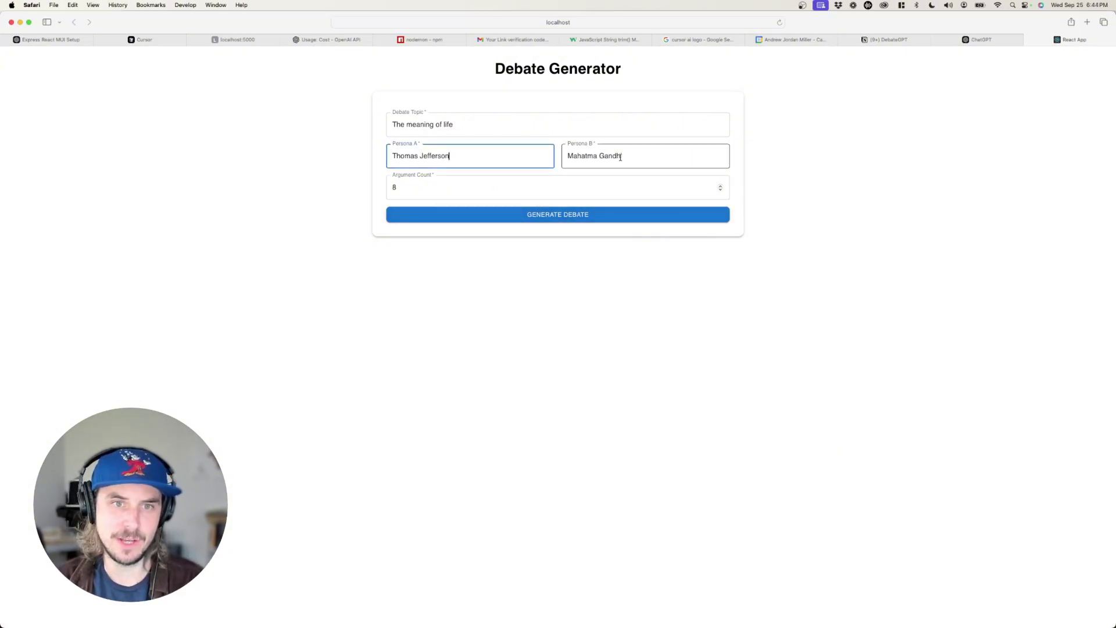
pyautogui.click(642, 154)
pyautogui.click(603, 129)
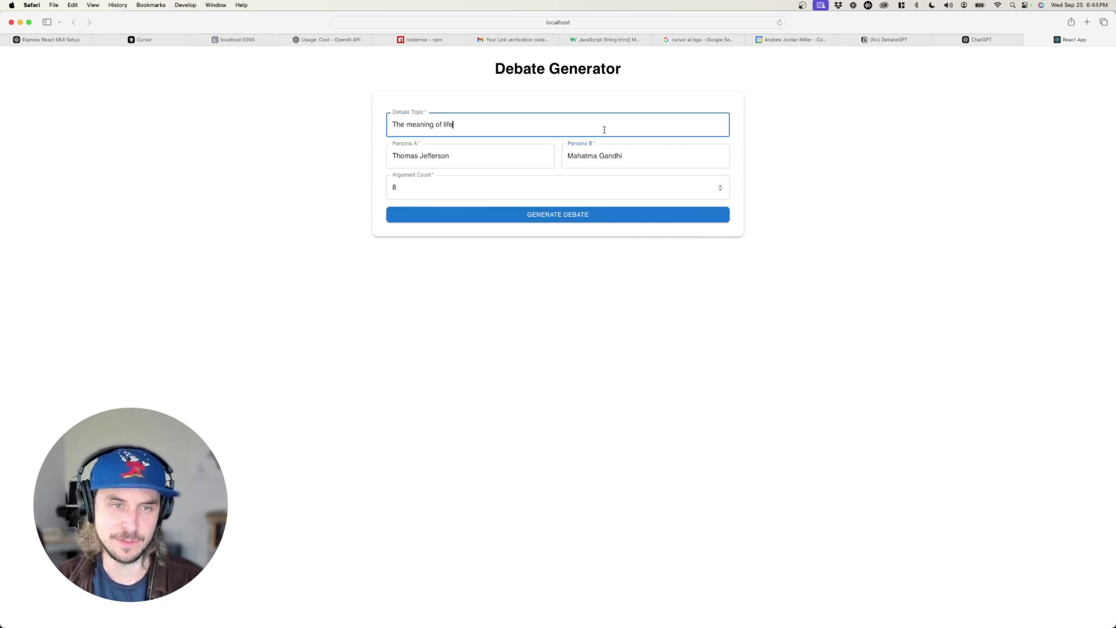
pyautogui.click(566, 220)
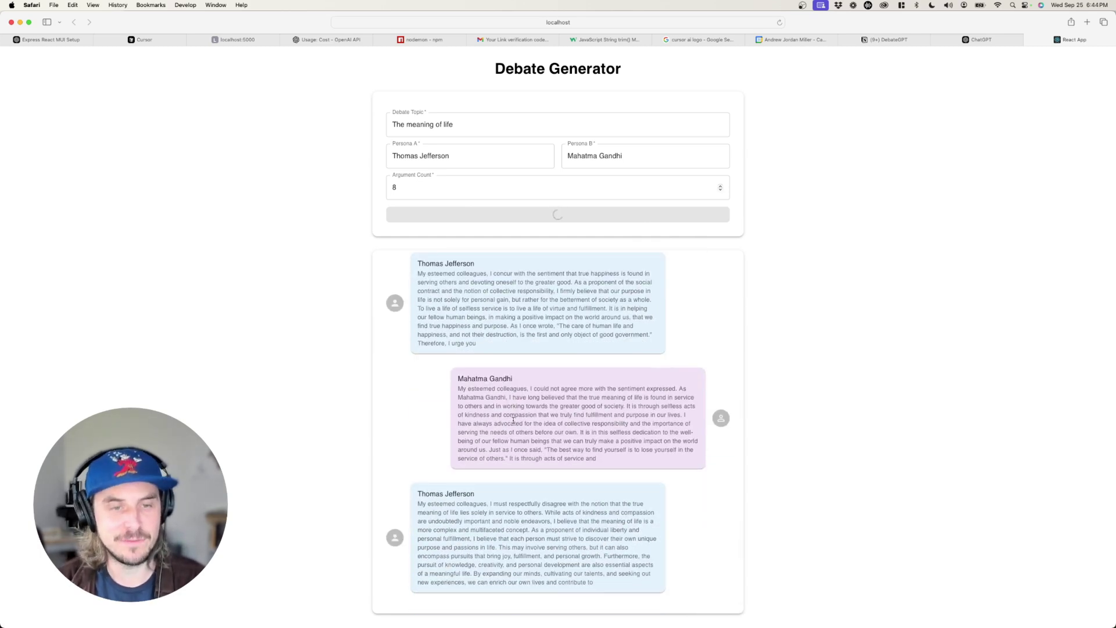
# - Review the argument count and Download Debate format options, then go to the ChatGPT plan
pyautogui.click(394, 186)
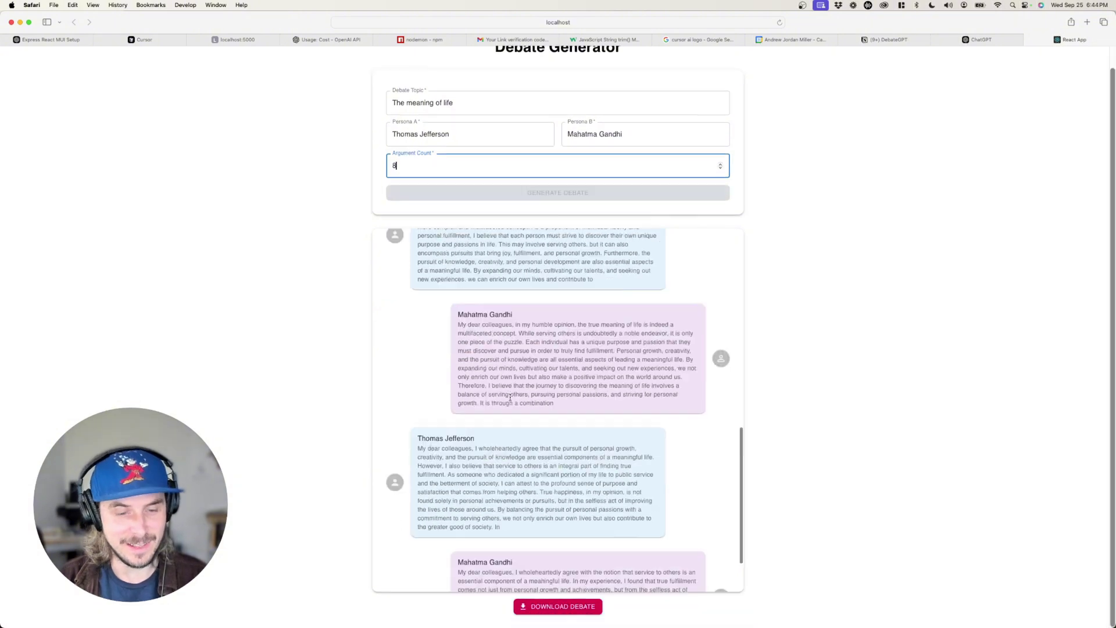
pyautogui.click(576, 608)
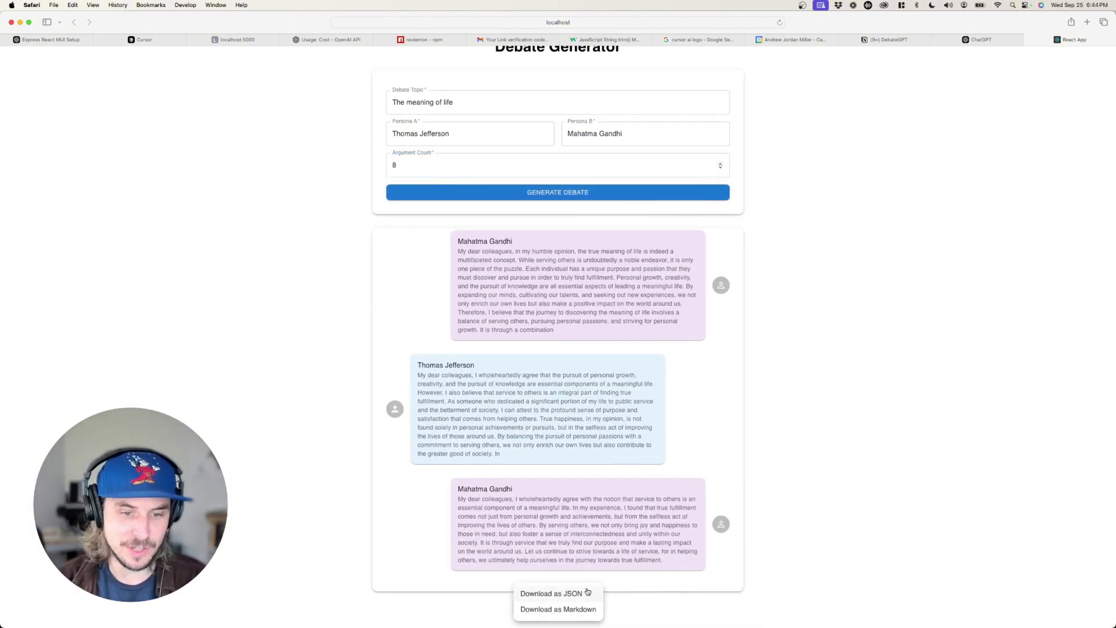
pyautogui.click(640, 609)
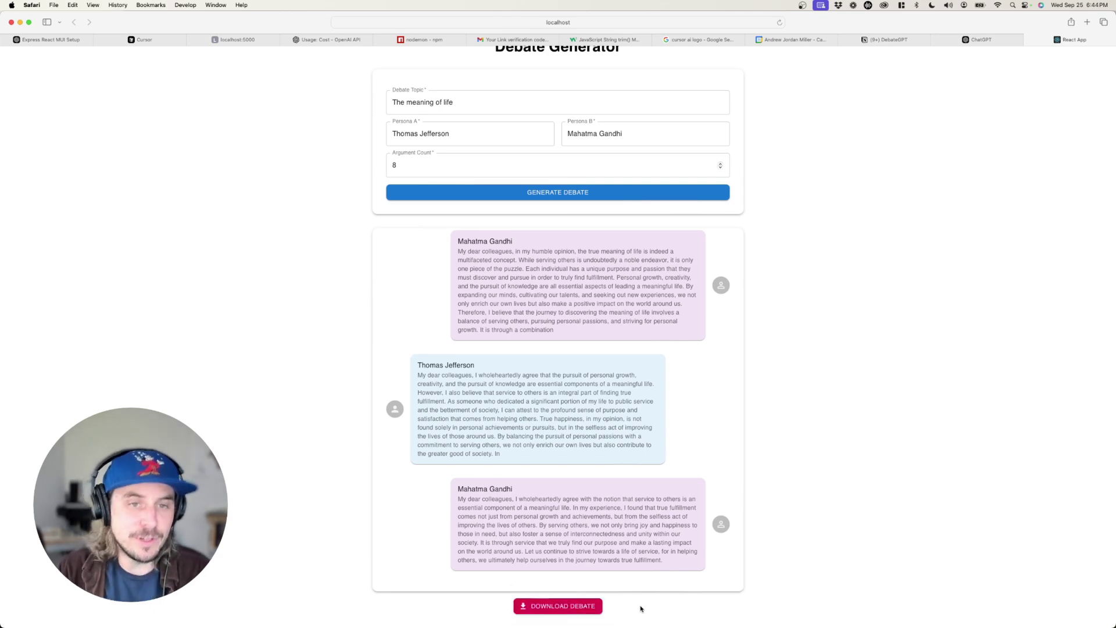
pyautogui.hotkey('ctrl', 'shift', 'Tab')
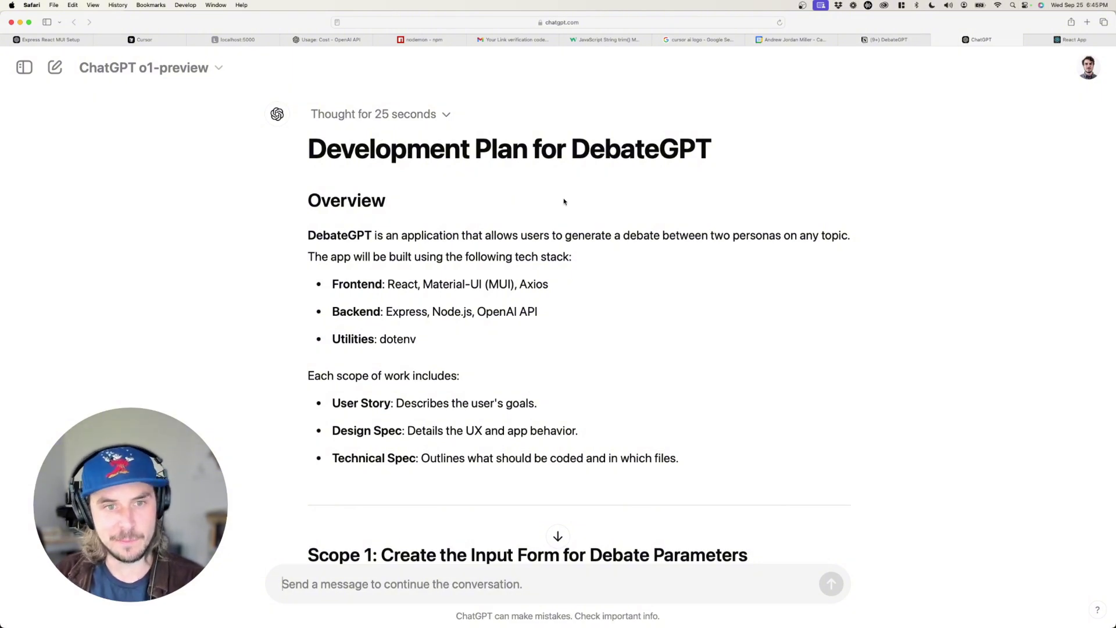
# - Scroll to Scope 1 and highlight its heading, User Story and Design Spec
pyautogui.scroll(-8, 564, 202)
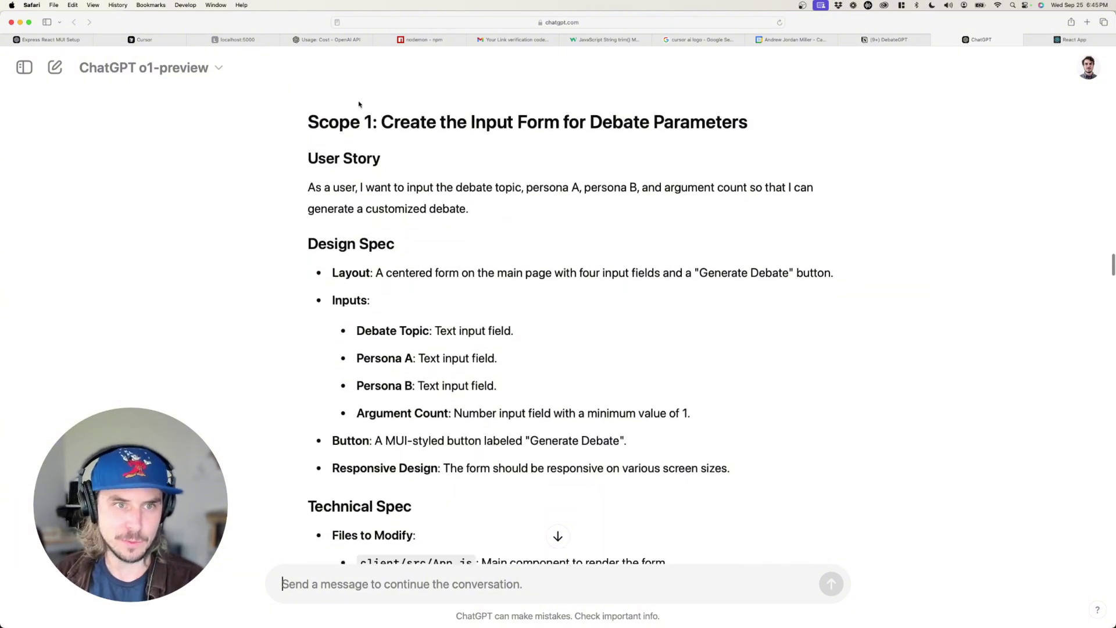
pyautogui.tripleClick(358, 122)
pyautogui.click(359, 122)
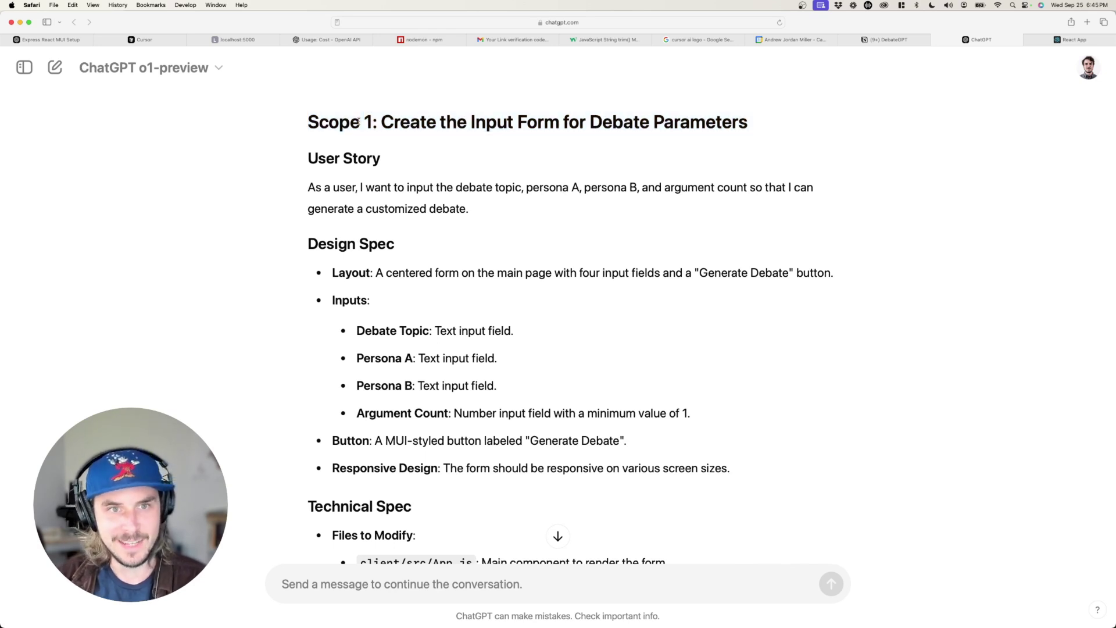
pyautogui.doubleClick(354, 154)
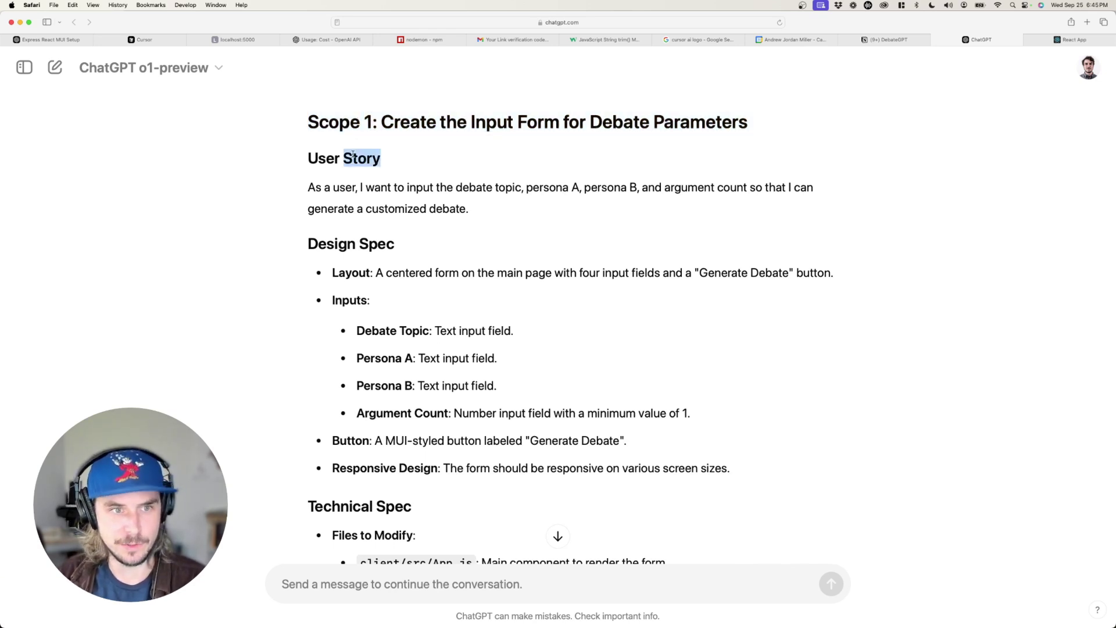
pyautogui.tripleClick(365, 245)
# - Highlight Scope 1's Technical Spec files and implementation details, then switch to Cursor
pyautogui.scroll(-4, 391, 291)
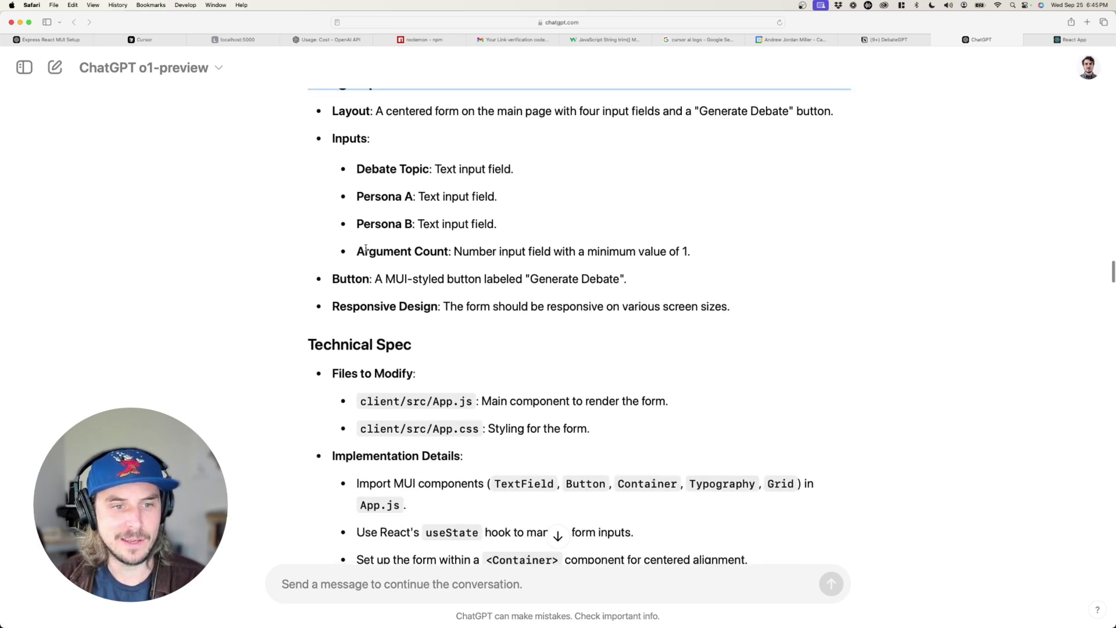
pyautogui.tripleClick(391, 341)
pyautogui.scroll(-4, 372, 308)
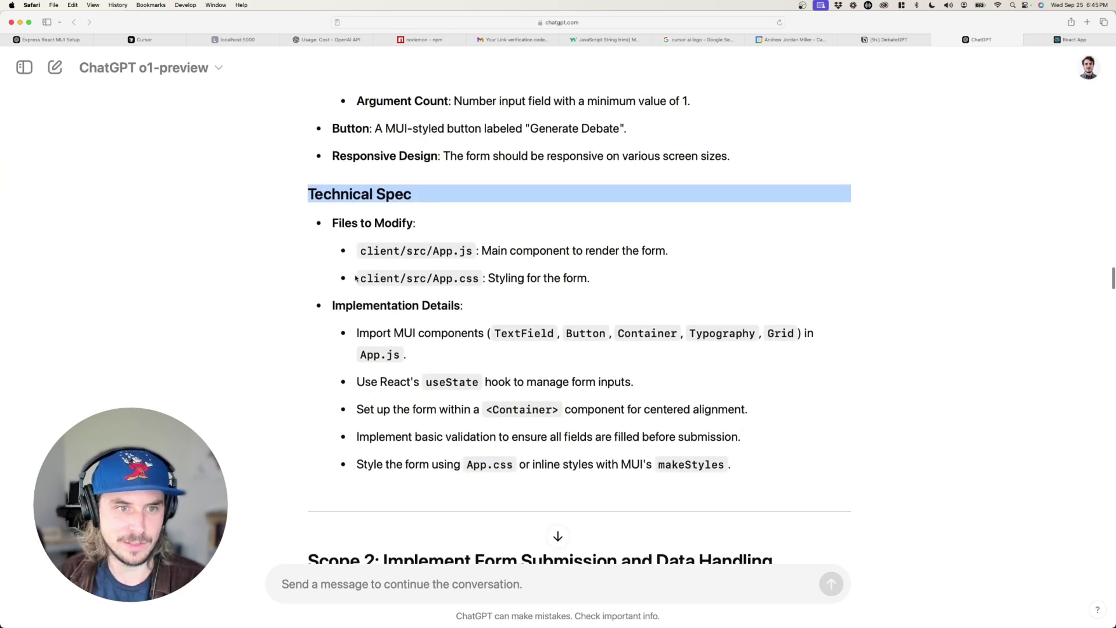
pyautogui.moveTo(359, 251); pyautogui.dragTo(741, 462)
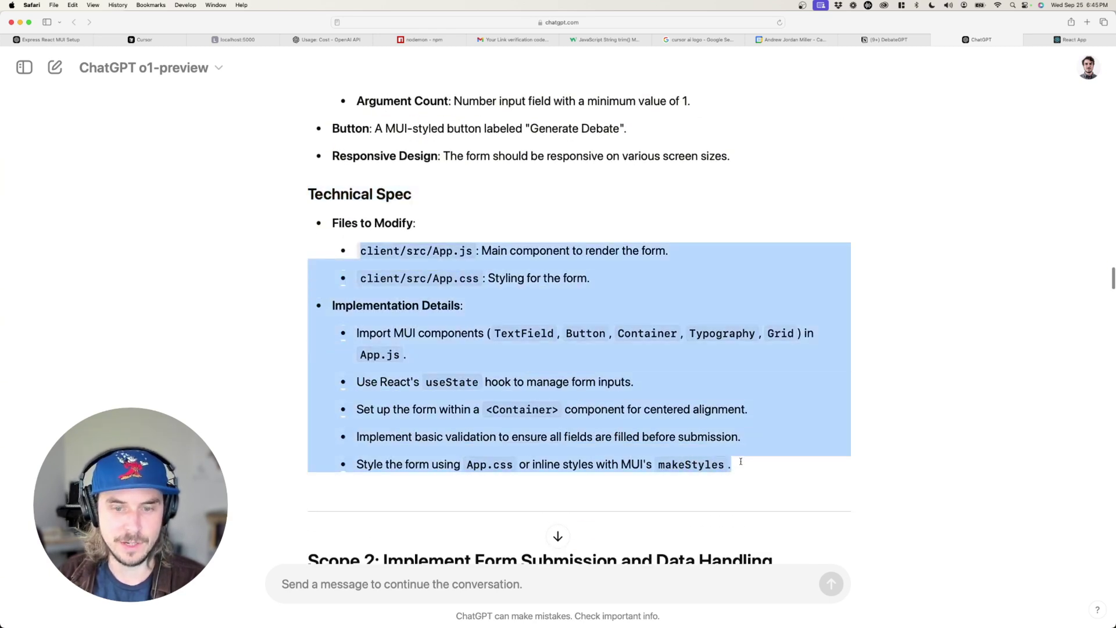
pyautogui.click(741, 461)
pyautogui.scroll(2, 741, 462)
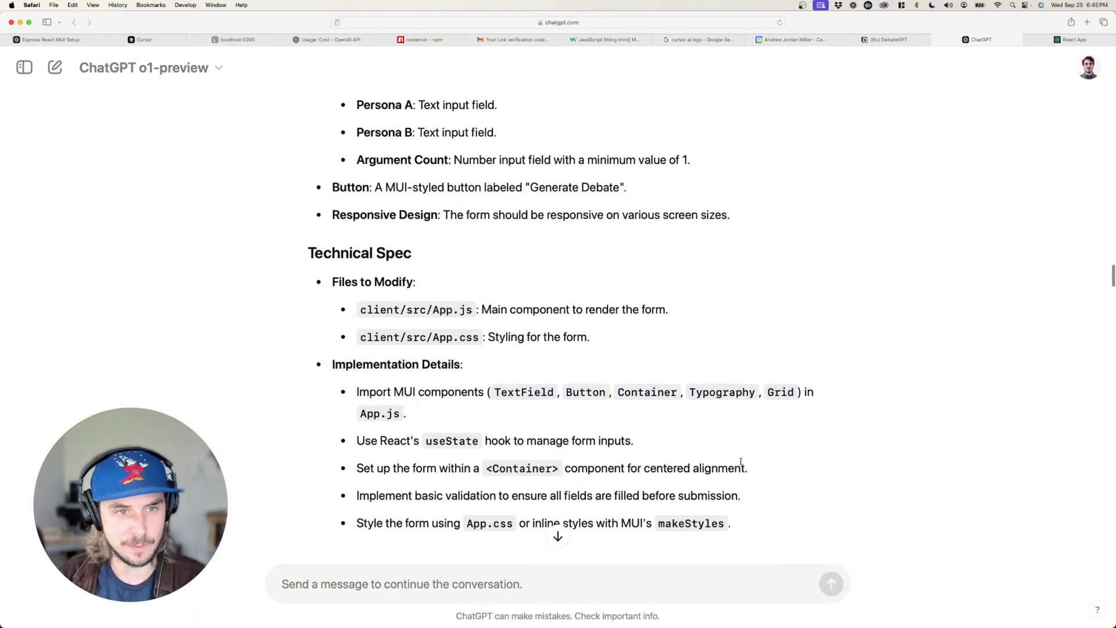
pyautogui.press('super+Tab')
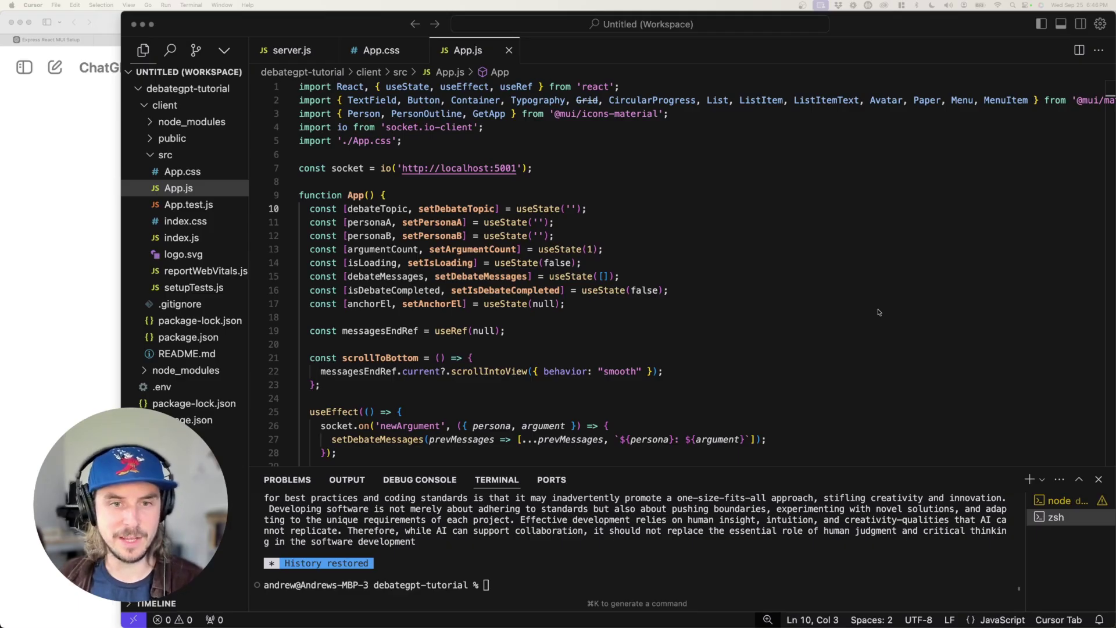
# - Send the pasted Scope 1 input-form spec as an inline AI edit at line 17 of App.js
pyautogui.click(878, 310)
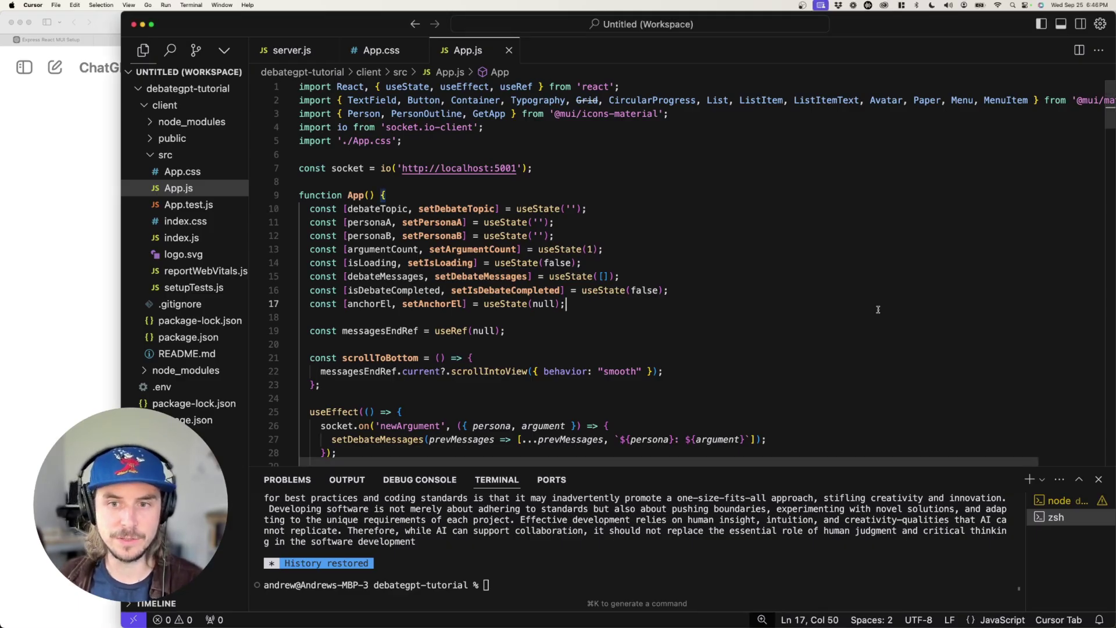
pyautogui.press('super+k')
pyautogui.press('super+v')
pyautogui.press('Return')
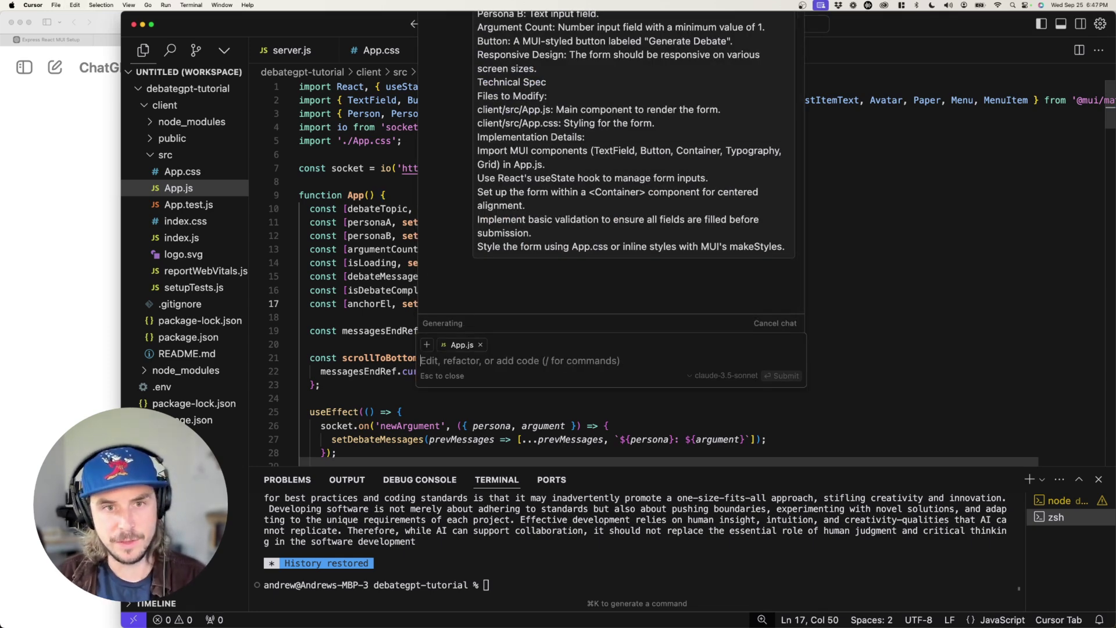
# - Scroll through Cursor's suggested App.js changes, then switch to the DebateGPT Notion page
pyautogui.scroll(2, 733, 161)
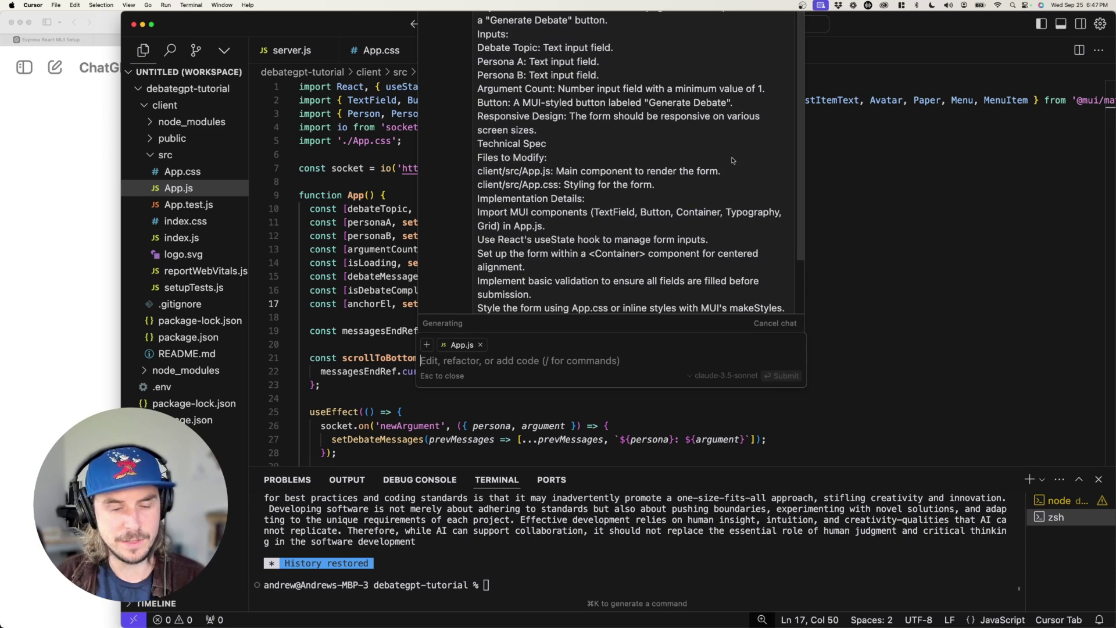
pyautogui.scroll(-2, 733, 160)
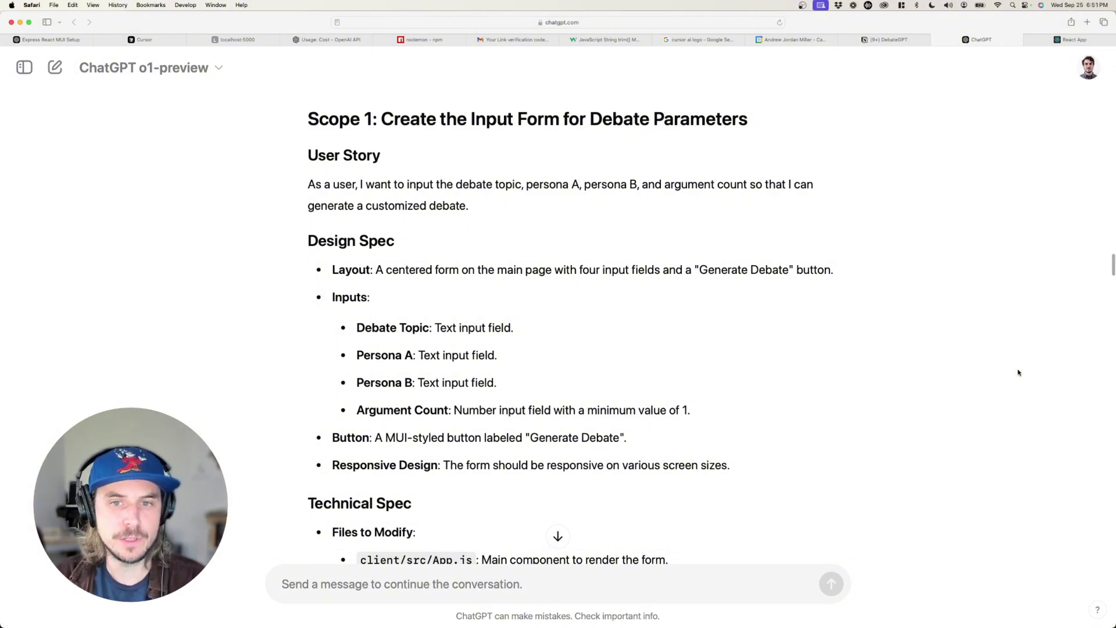
pyautogui.scroll(-10, 830, 349)
pyautogui.scroll(-20, 830, 350)
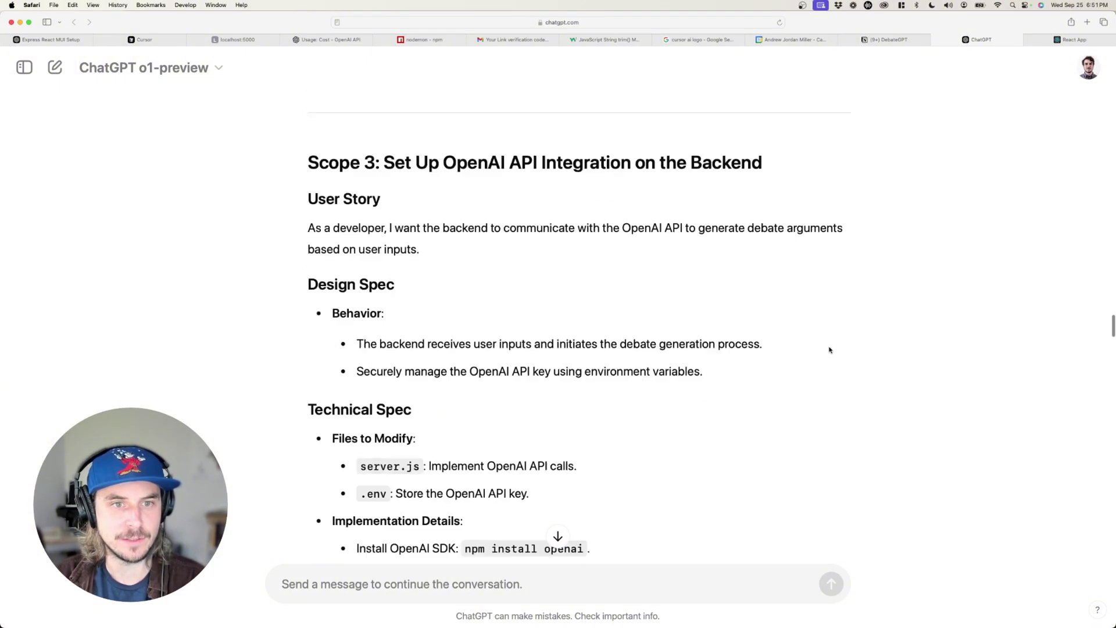
pyautogui.scroll(-10, 830, 350)
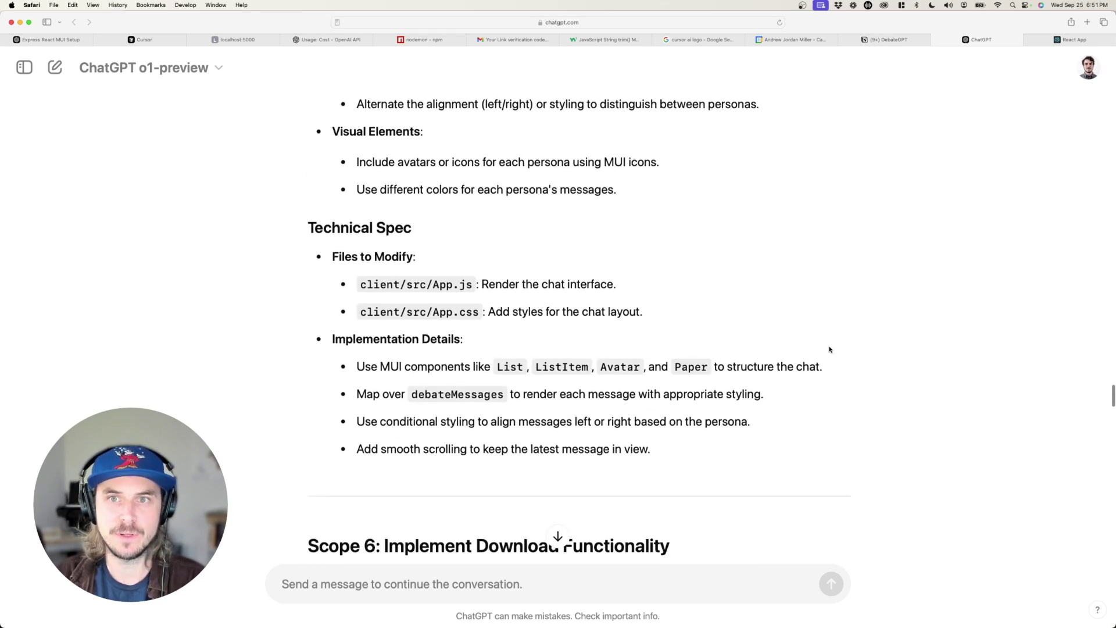
pyautogui.click(886, 41)
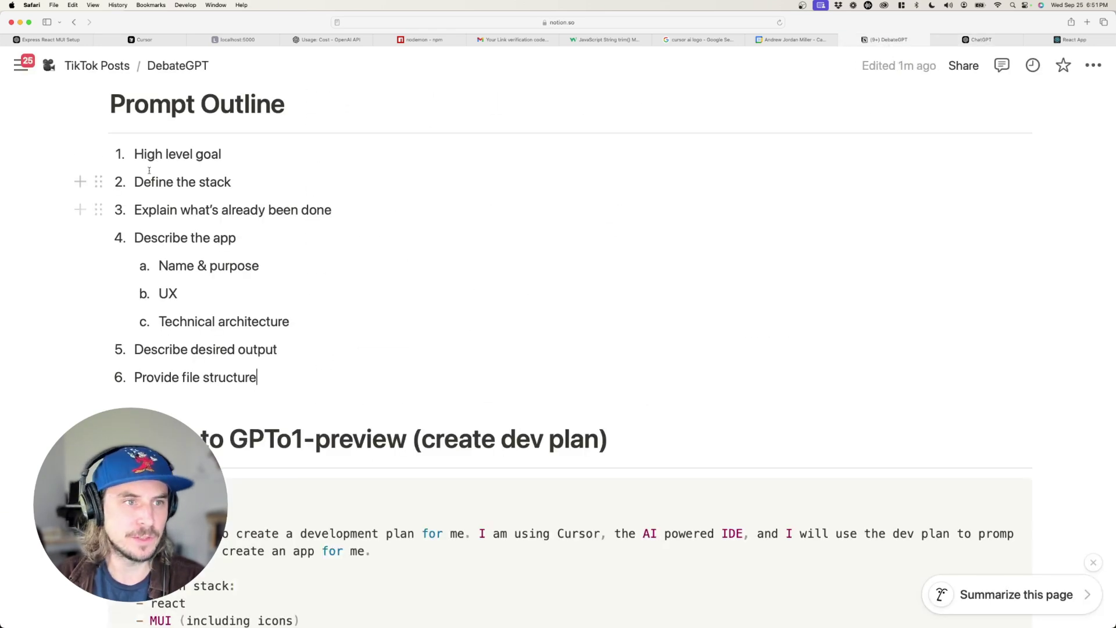
pyautogui.click(96, 154)
pyautogui.press('Escape')
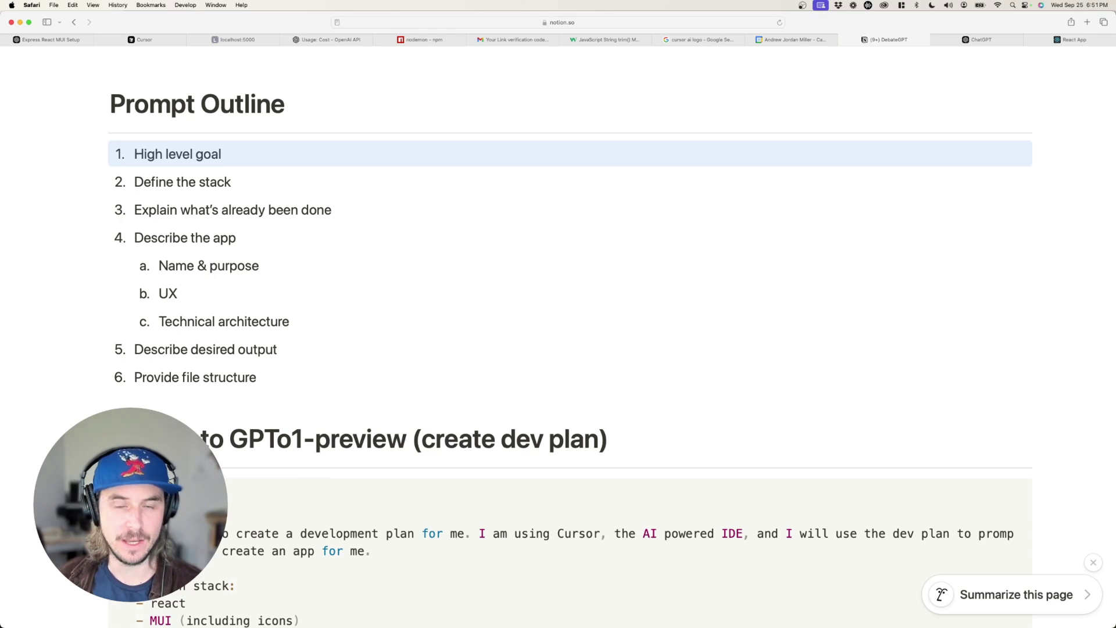
pyautogui.press('Down')
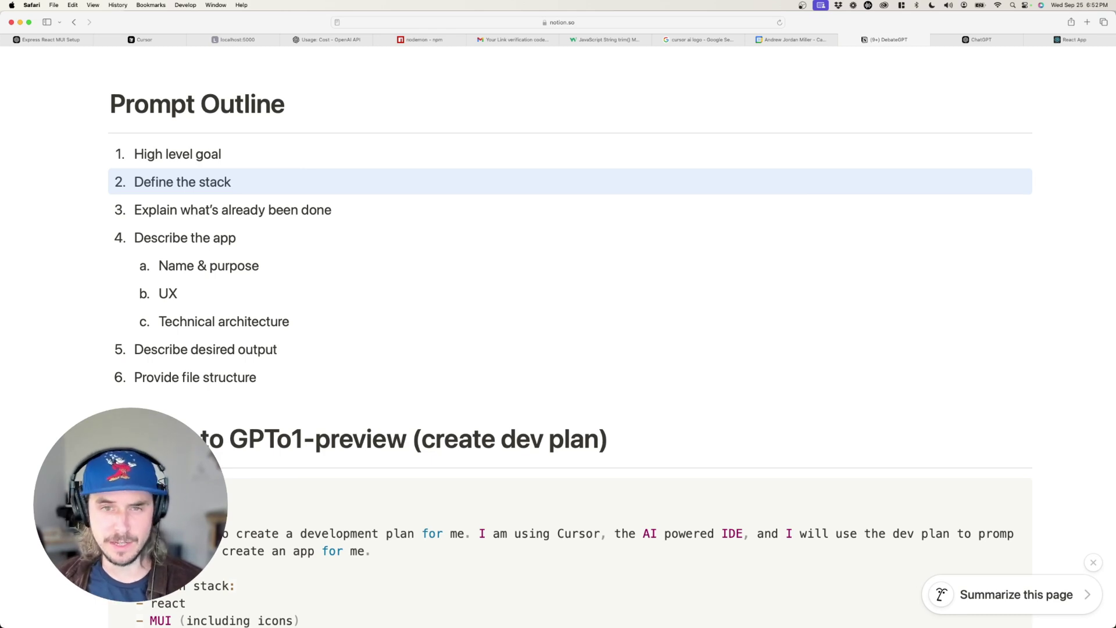
pyautogui.press('Down')
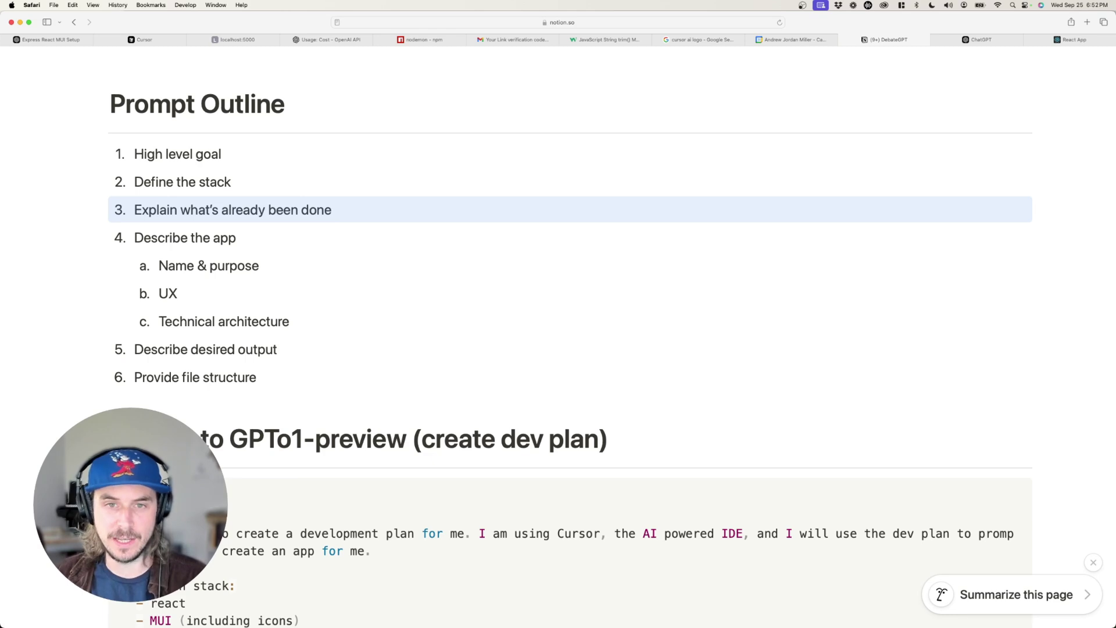
pyautogui.press('Down')
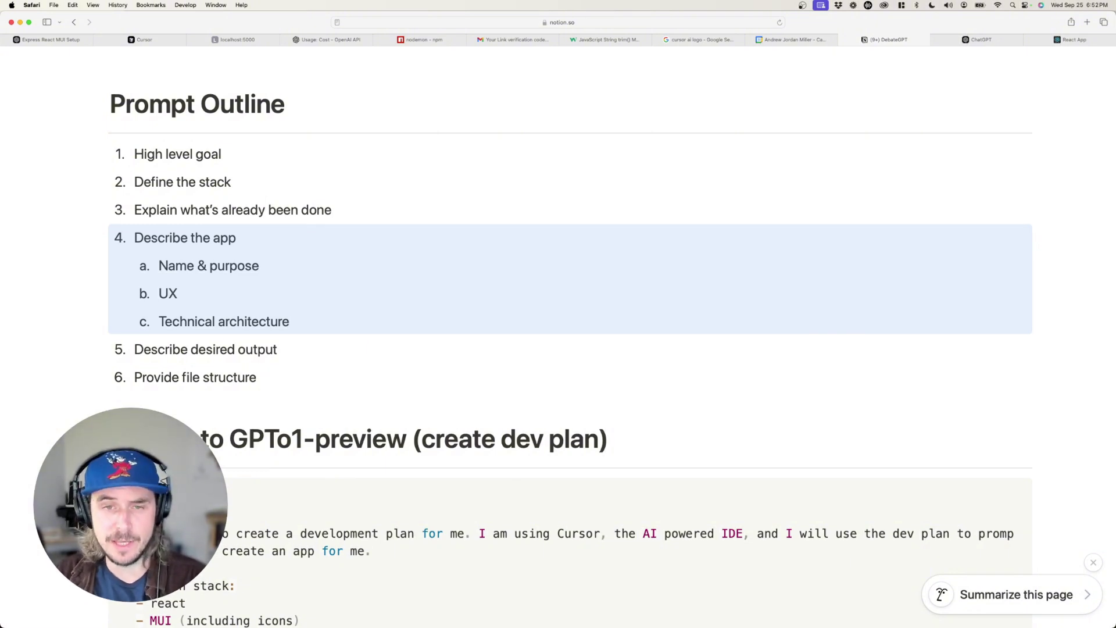
# - Step through outline items Name & purpose to Describe desired output, then return to ChatGPT
pyautogui.press('Down')
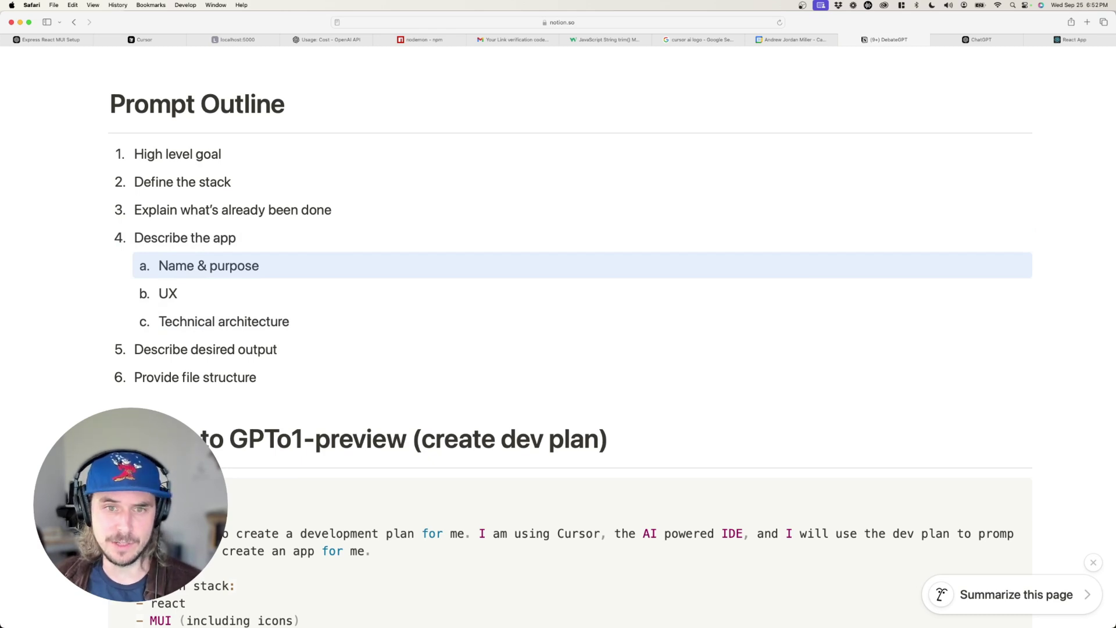
pyautogui.press('Down')
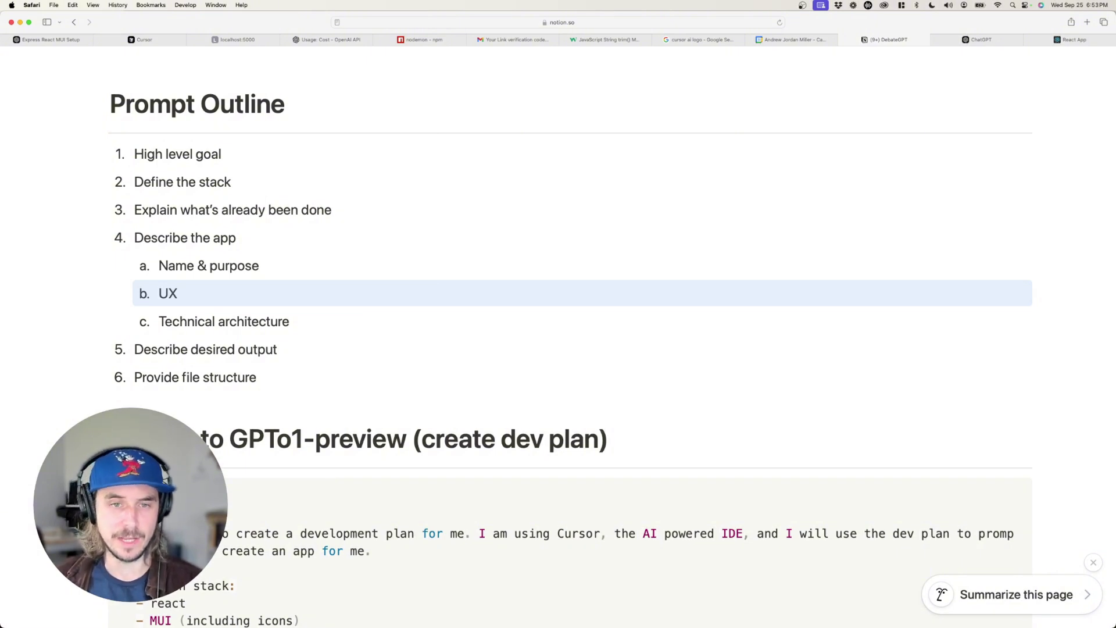
pyautogui.press('Down')
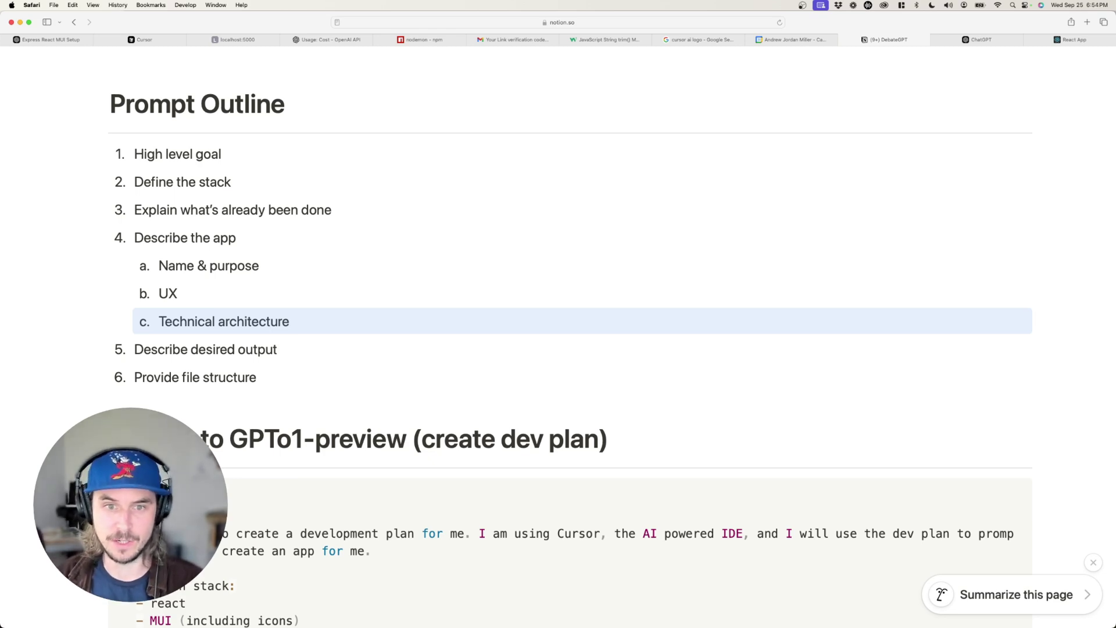
pyautogui.click(205, 348)
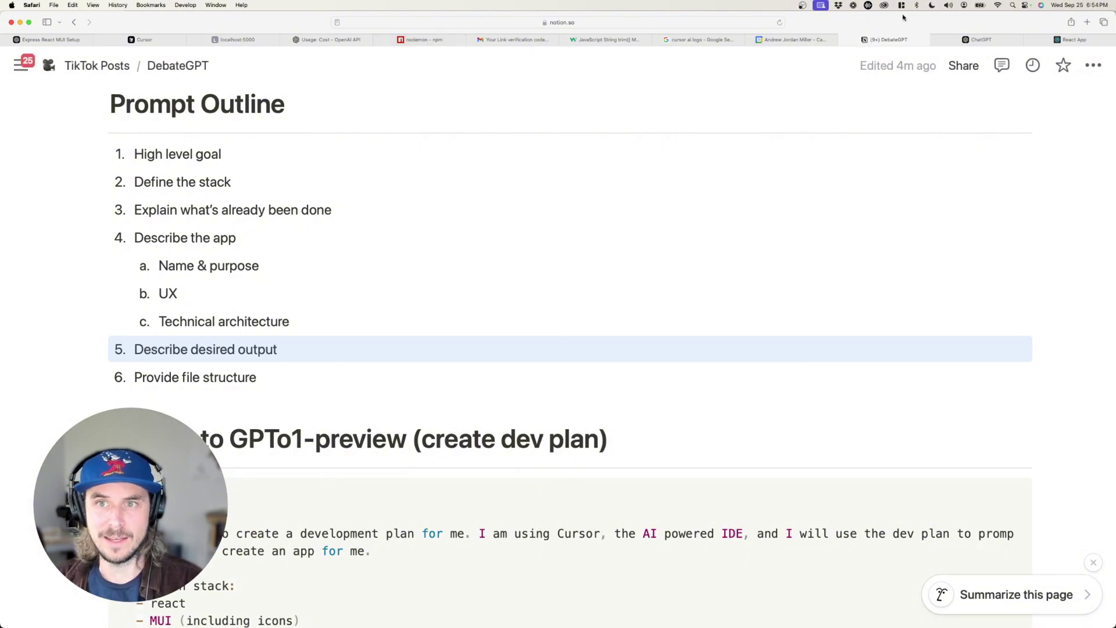
pyautogui.click(954, 41)
# - Highlight Scope 5's heading, User Story, Design Spec and Technical Spec, then switch to Notion
pyautogui.scroll(10, 418, 309)
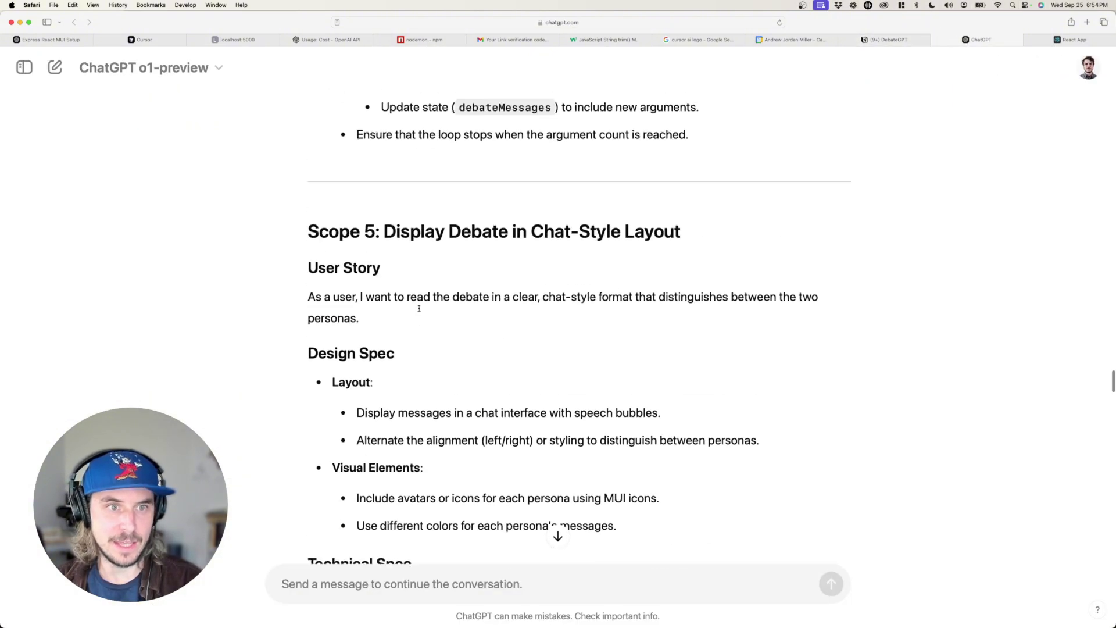
pyautogui.scroll(-2, 418, 309)
pyautogui.doubleClick(348, 137)
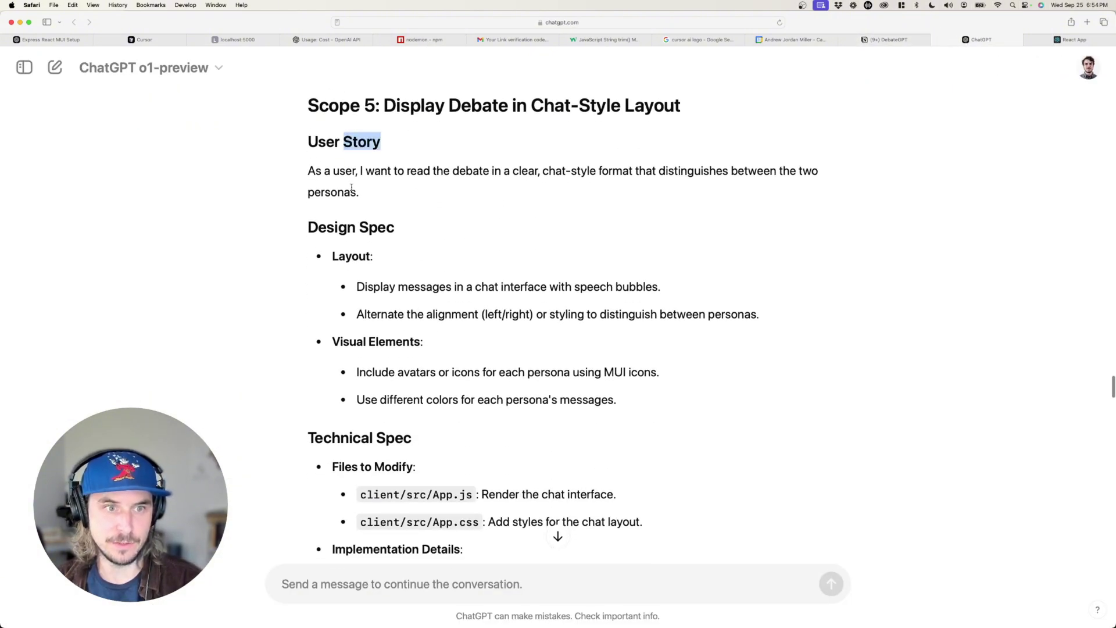
pyautogui.tripleClick(358, 227)
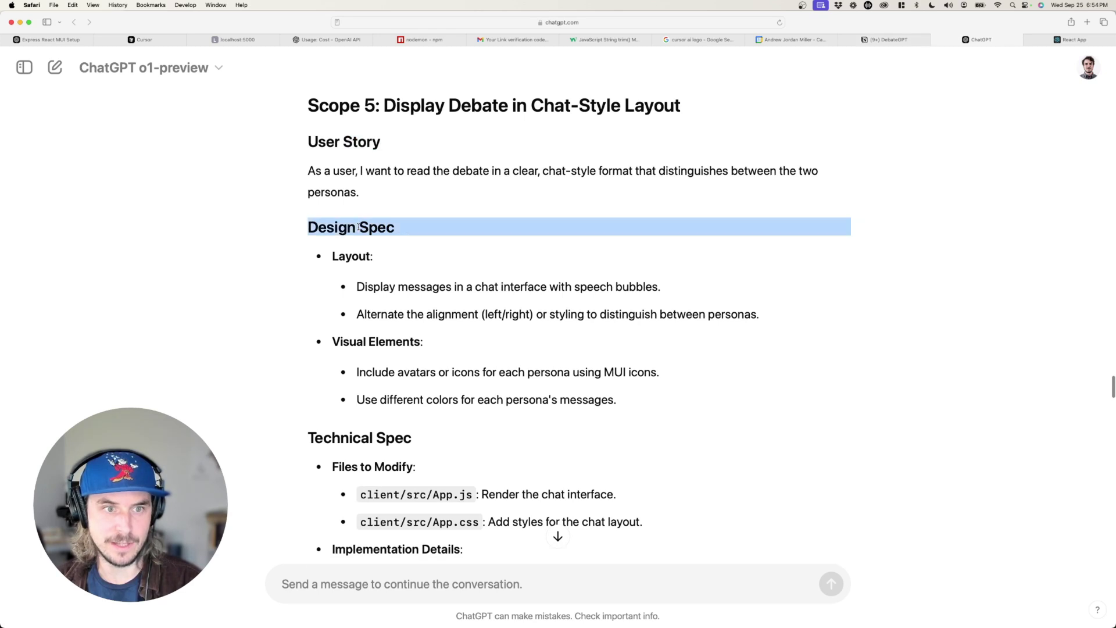
pyautogui.tripleClick(369, 430)
pyautogui.click(368, 429)
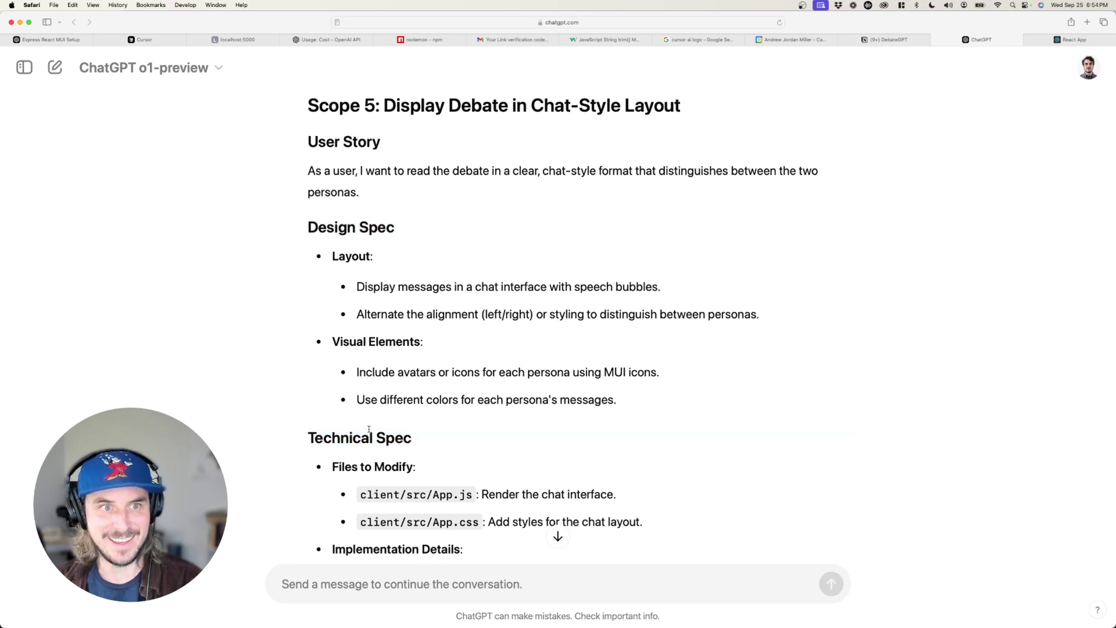
pyautogui.tripleClick(334, 109)
pyautogui.click(362, 117)
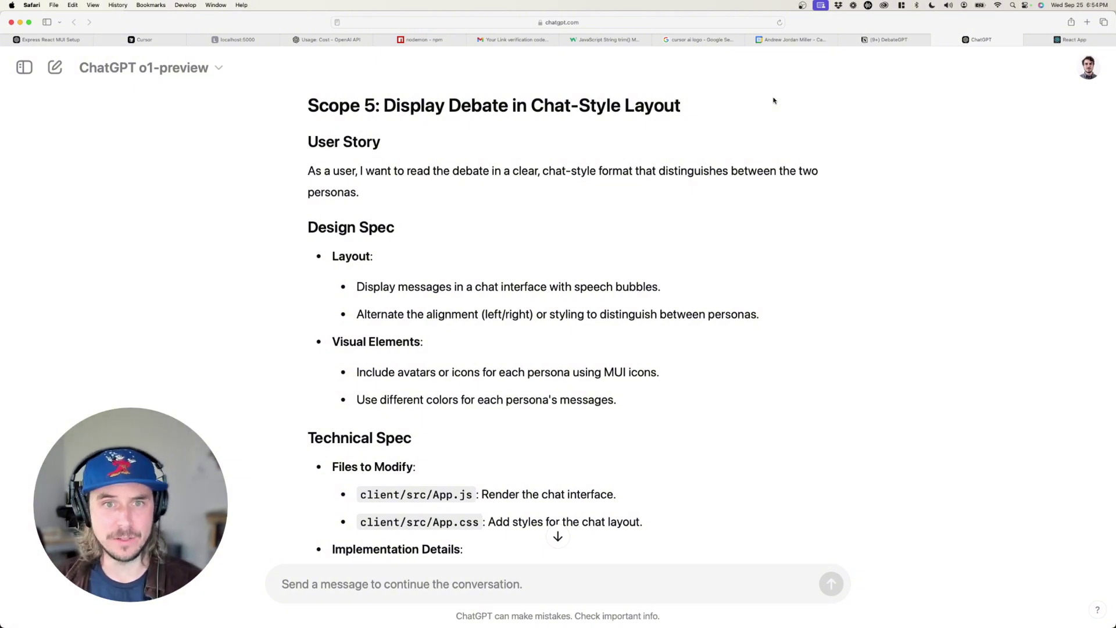
pyautogui.click(884, 39)
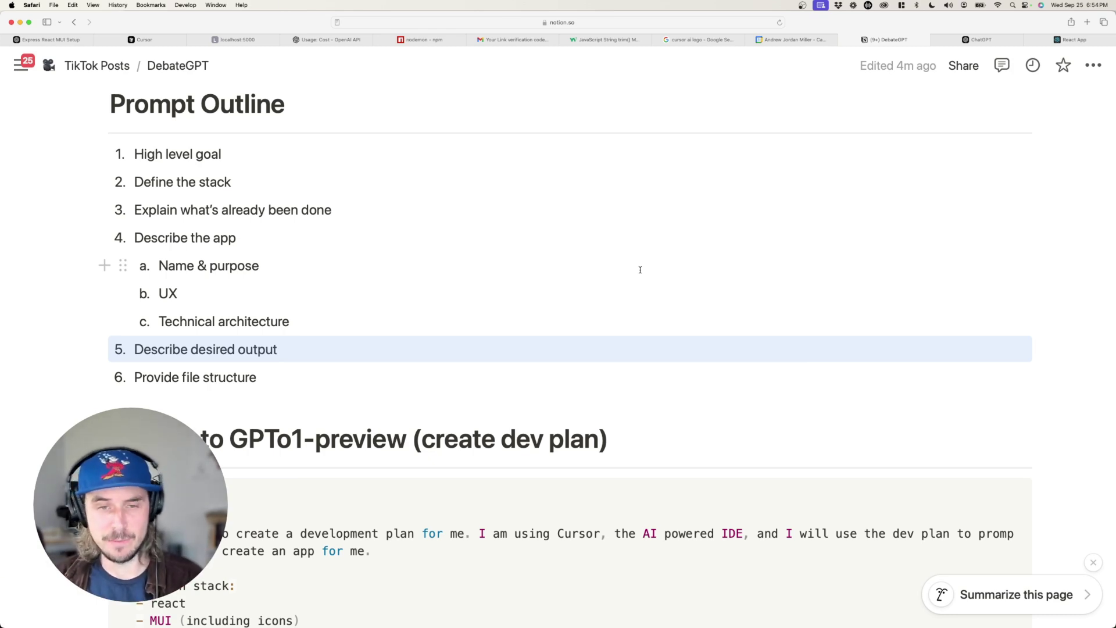
pyautogui.press('Down')
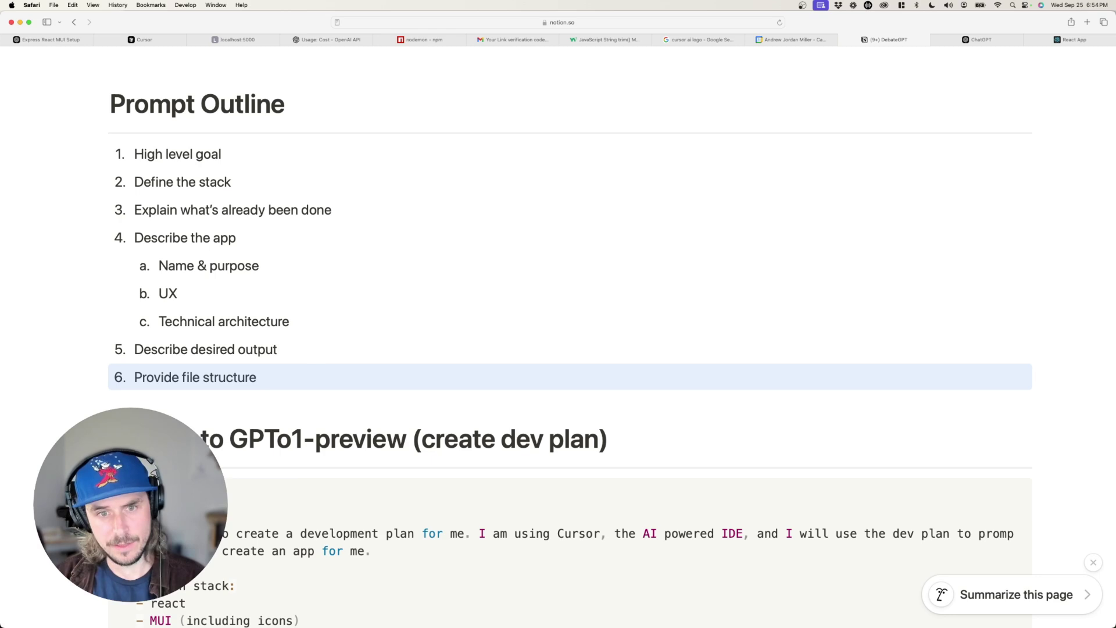
# - Highlight Scope 5's Files to Modify list and App.js's 'Render the chat interface' description
pyautogui.click(954, 39)
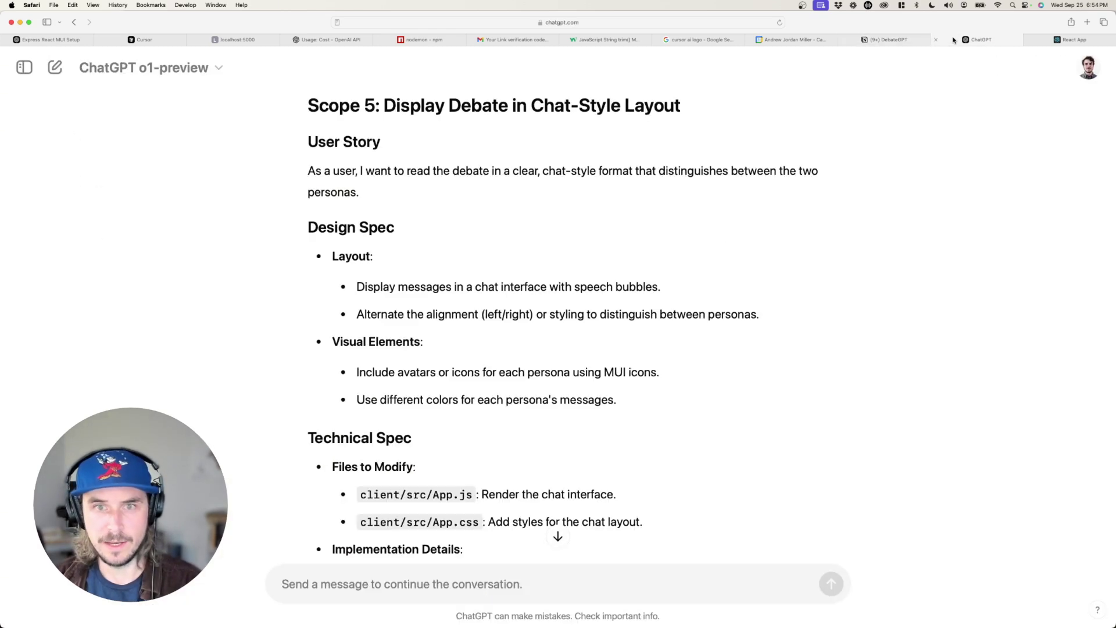
pyautogui.scroll(-3, 508, 401)
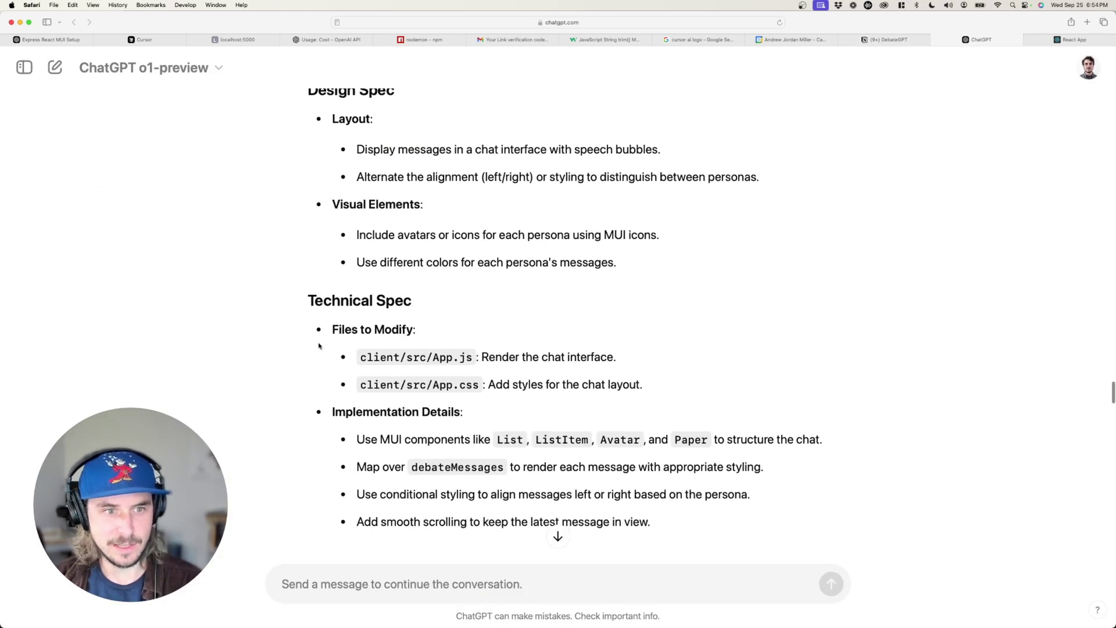
pyautogui.moveTo(330, 329); pyautogui.dragTo(628, 382)
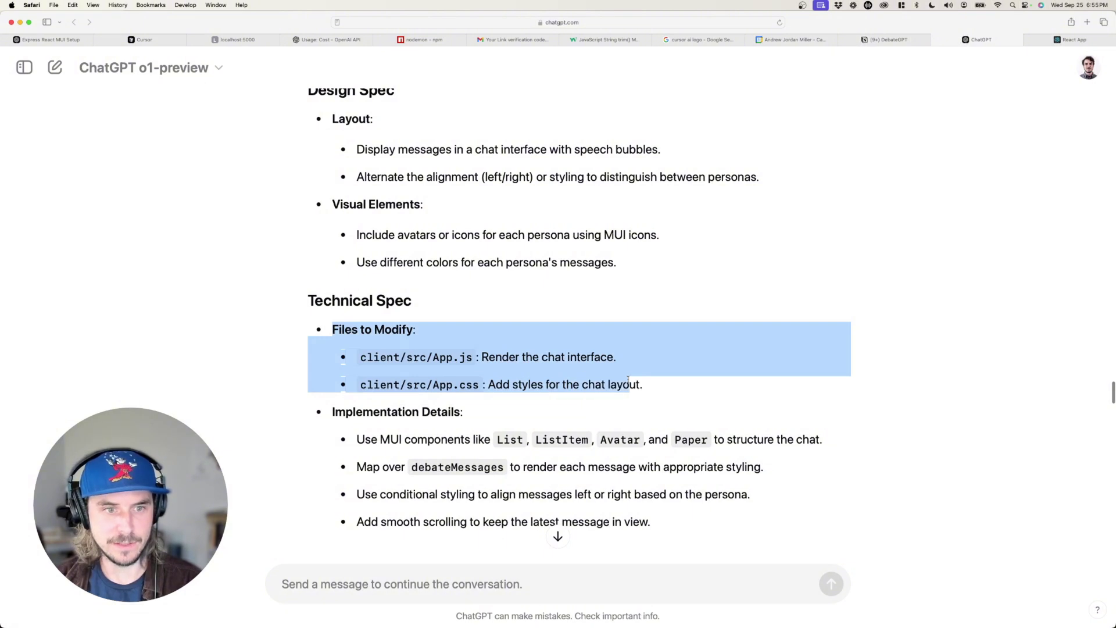
pyautogui.click(449, 360)
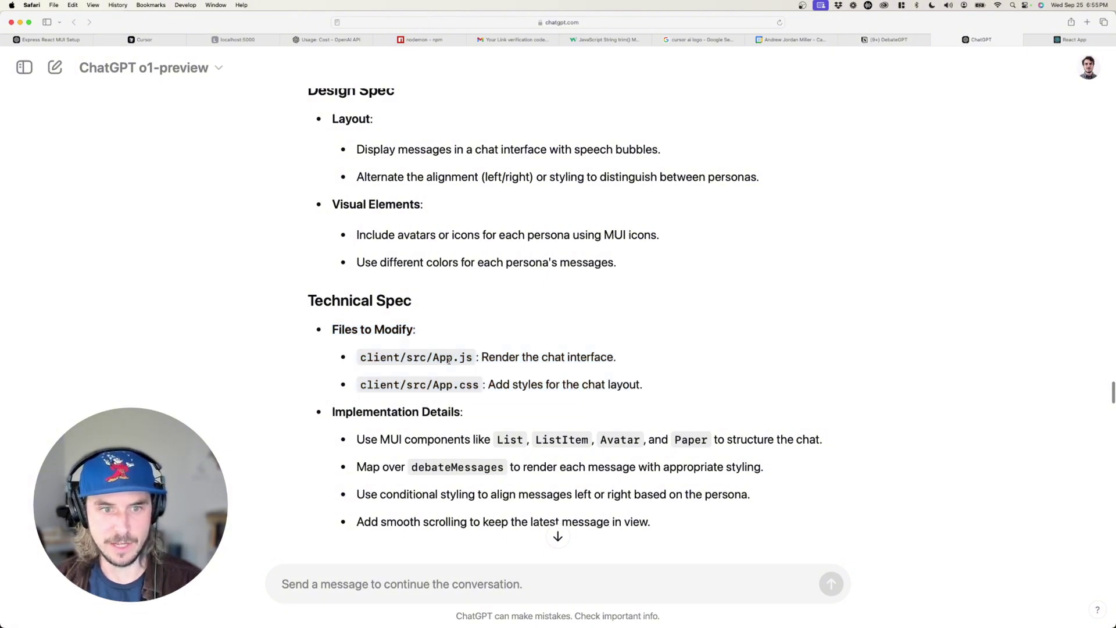
pyautogui.moveTo(481, 357); pyautogui.dragTo(630, 355)
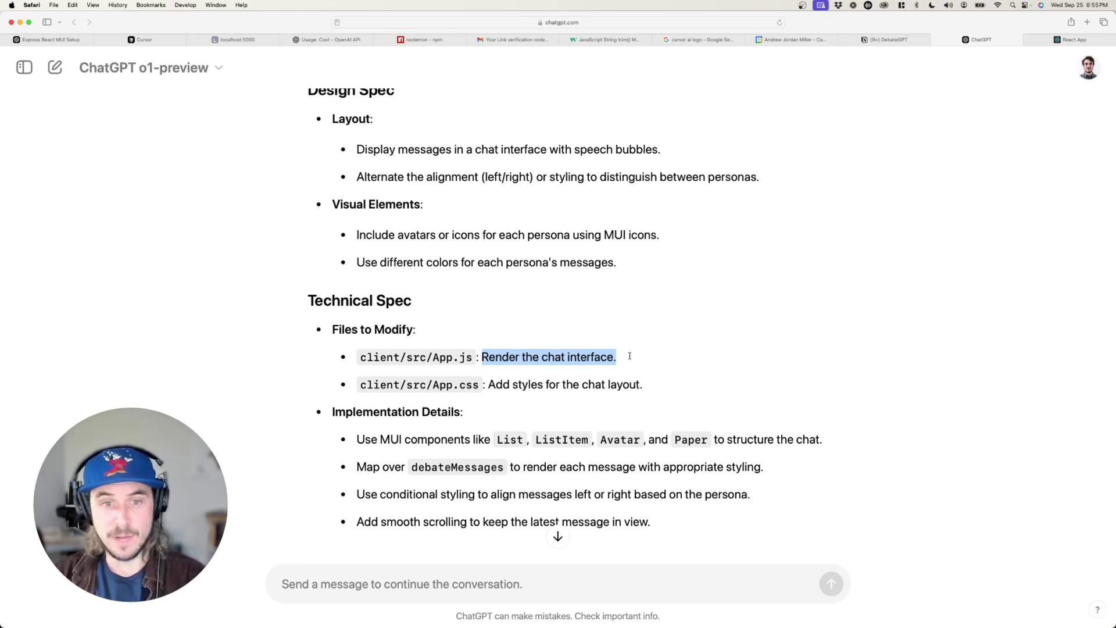
pyautogui.click(642, 358)
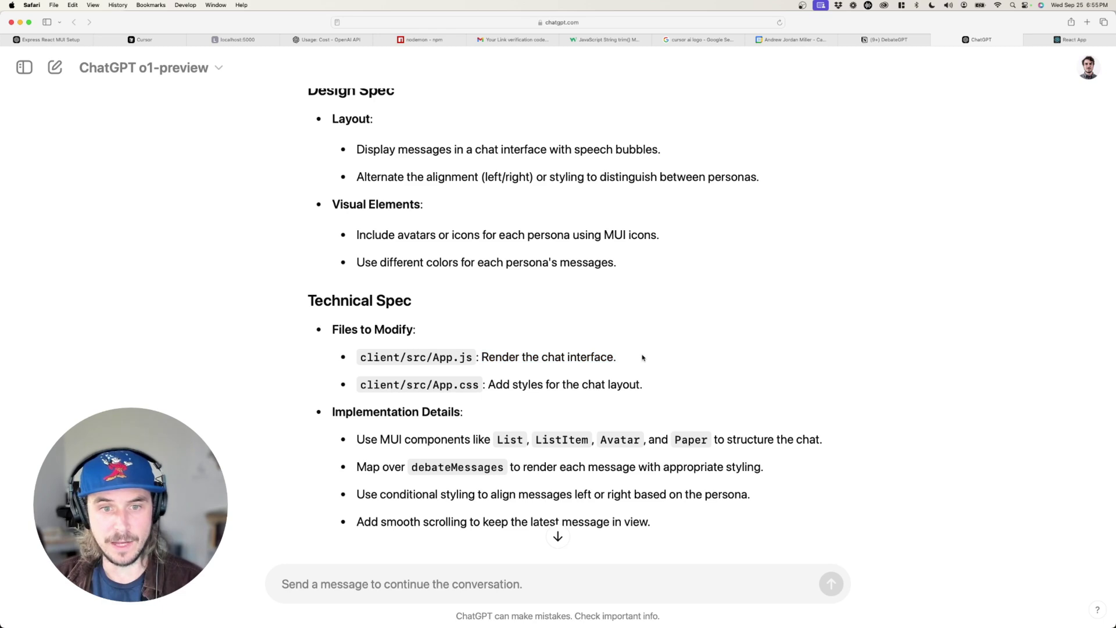
# - Scroll to the o1-preview prompt and highlight its opening development-plan request
pyautogui.click(878, 39)
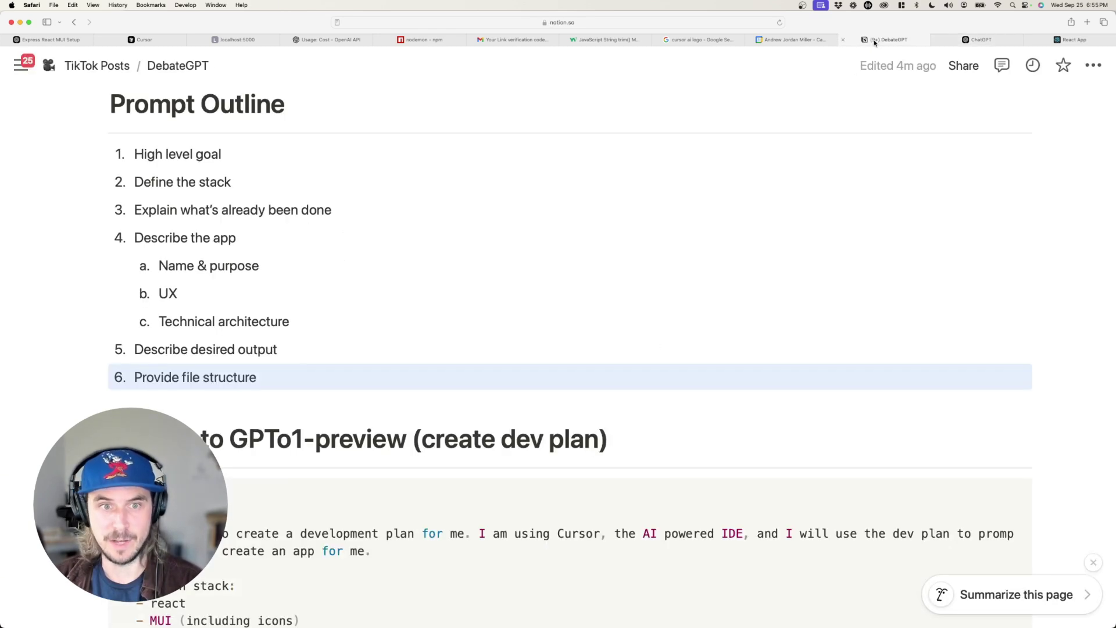
pyautogui.scroll(-5, 633, 280)
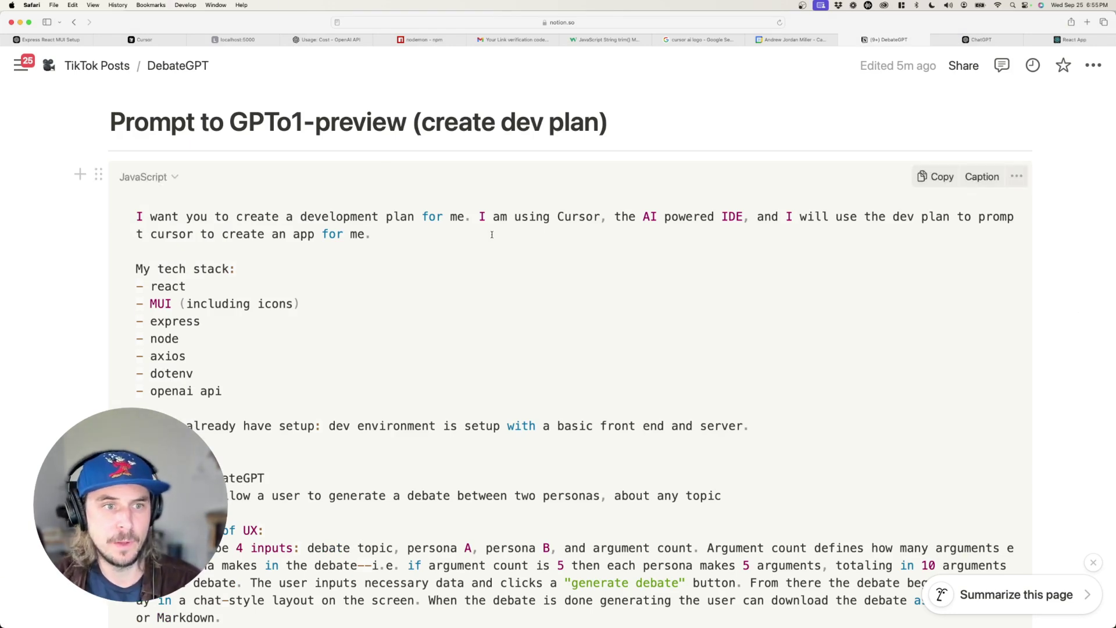
pyautogui.scroll(-1, 500, 233)
pyautogui.click(444, 163)
pyautogui.tripleClick(445, 164)
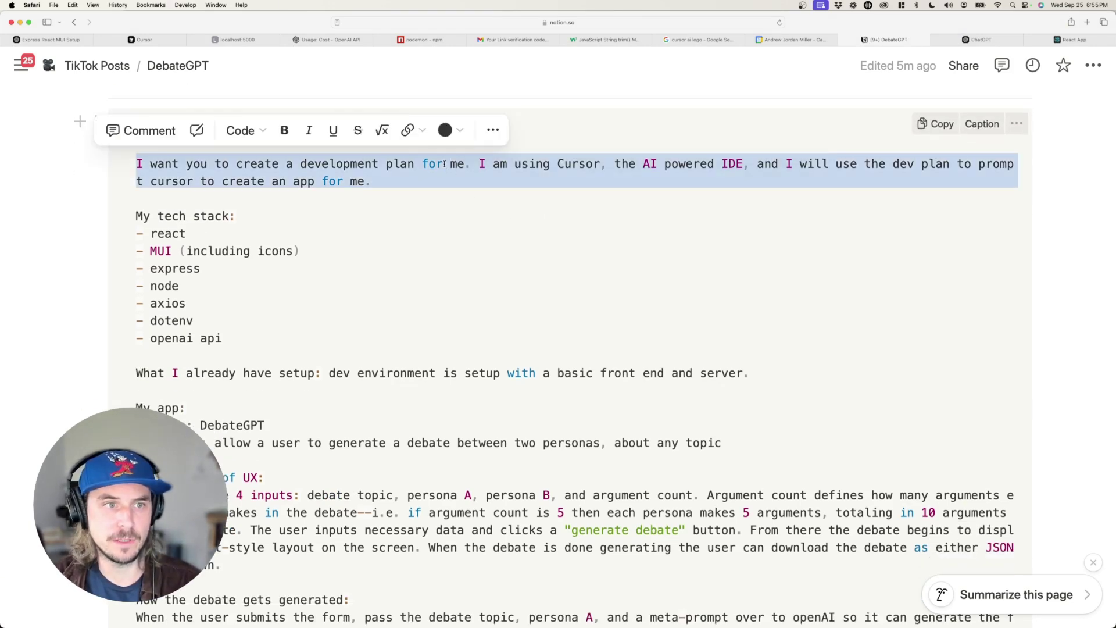
pyautogui.click(445, 164)
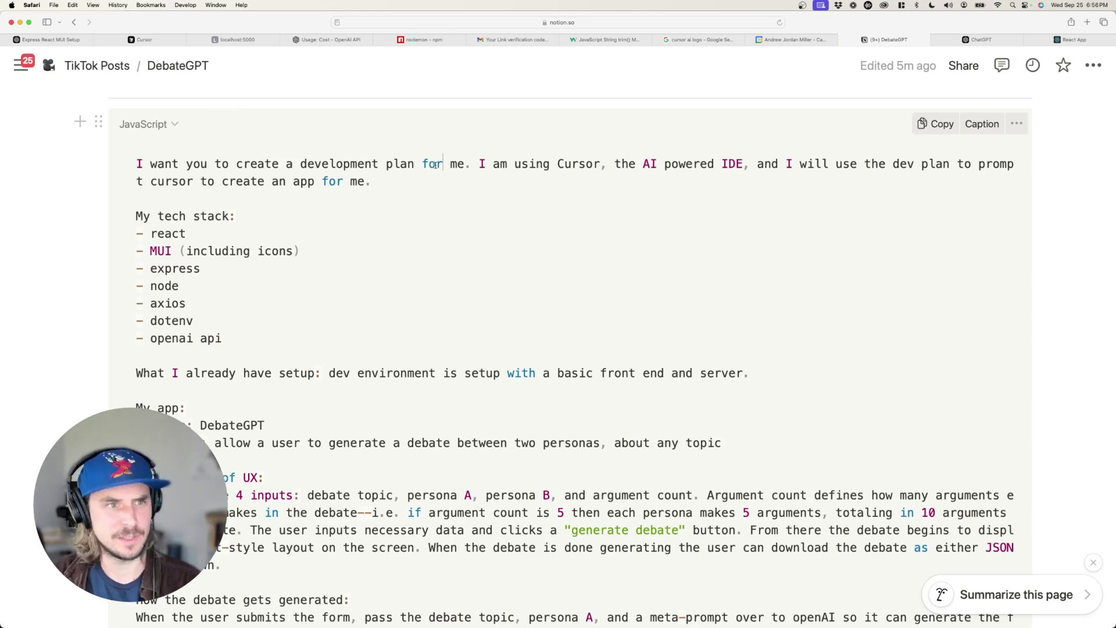
pyautogui.click(374, 185)
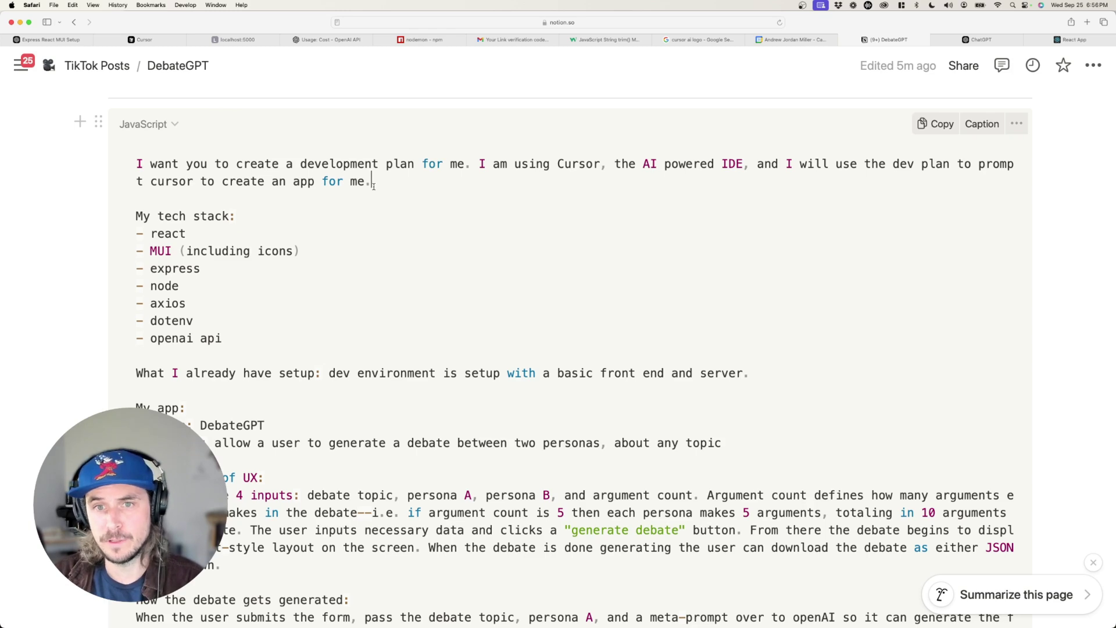
# - Highlight the prompt's tech stack list and scroll on through the rest of the prompt
pyautogui.scroll(-2, 374, 185)
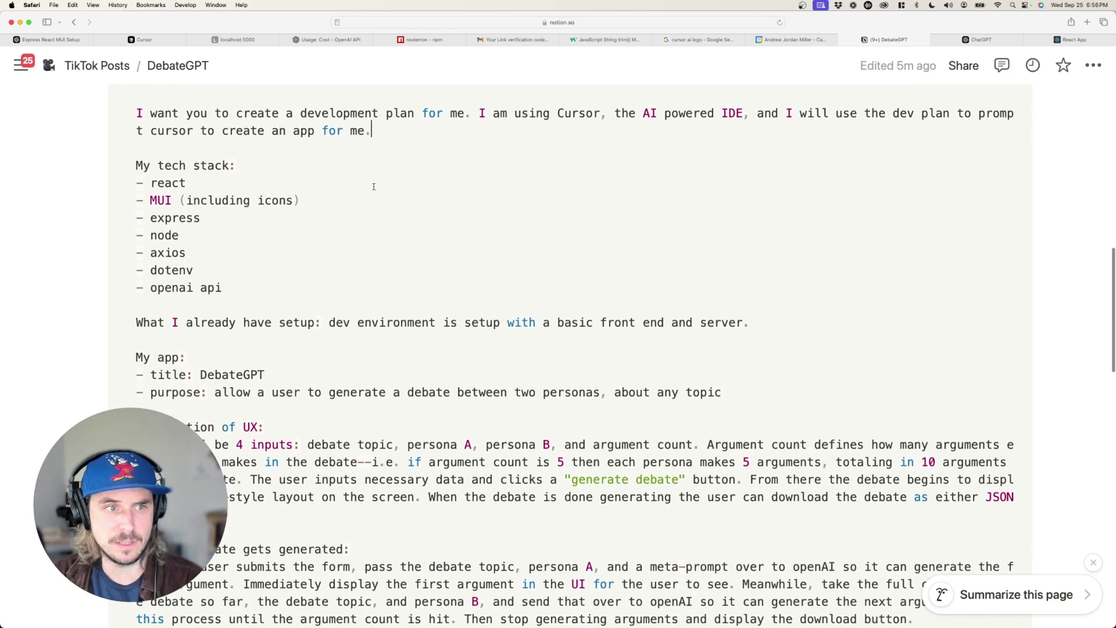
pyautogui.moveTo(166, 186); pyautogui.dragTo(253, 288)
pyautogui.click(254, 288)
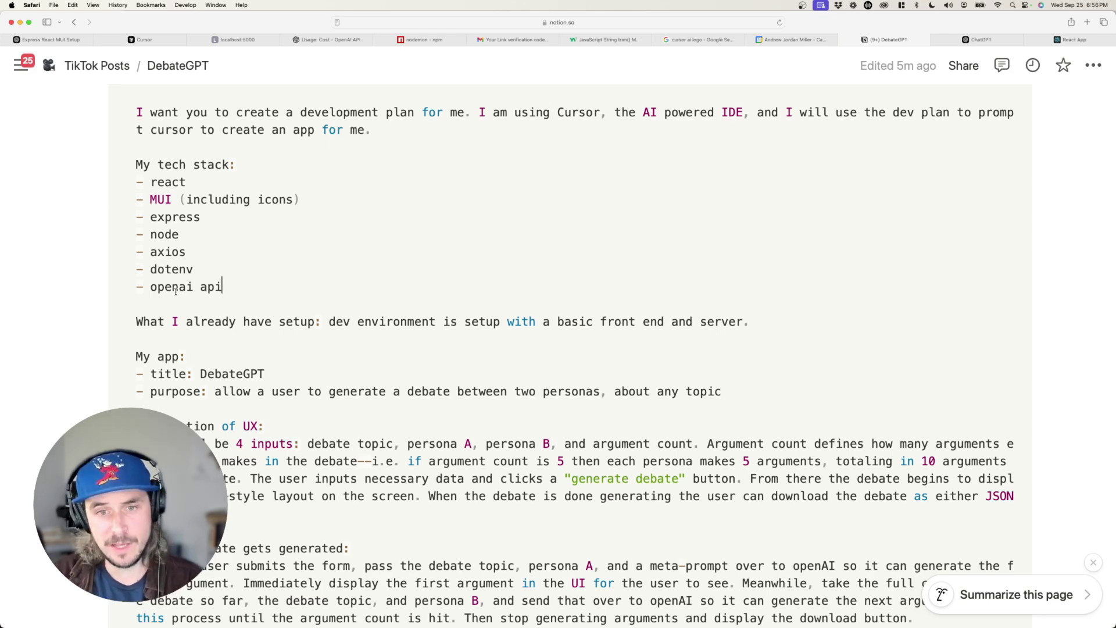
pyautogui.scroll(-7, 176, 290)
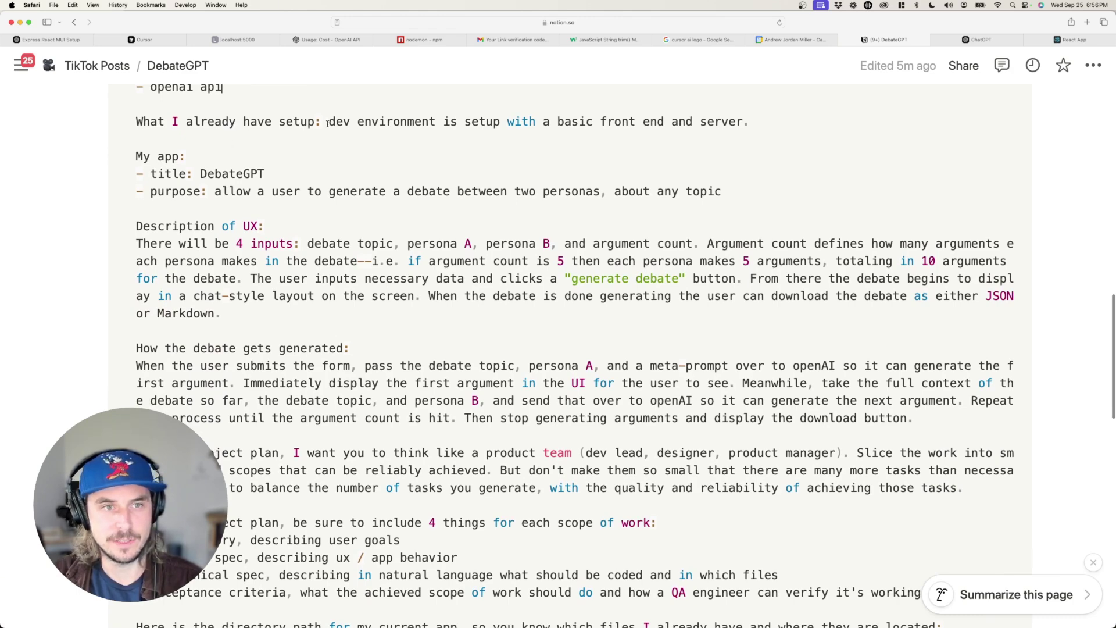
pyautogui.moveTo(329, 122); pyautogui.dragTo(847, 205)
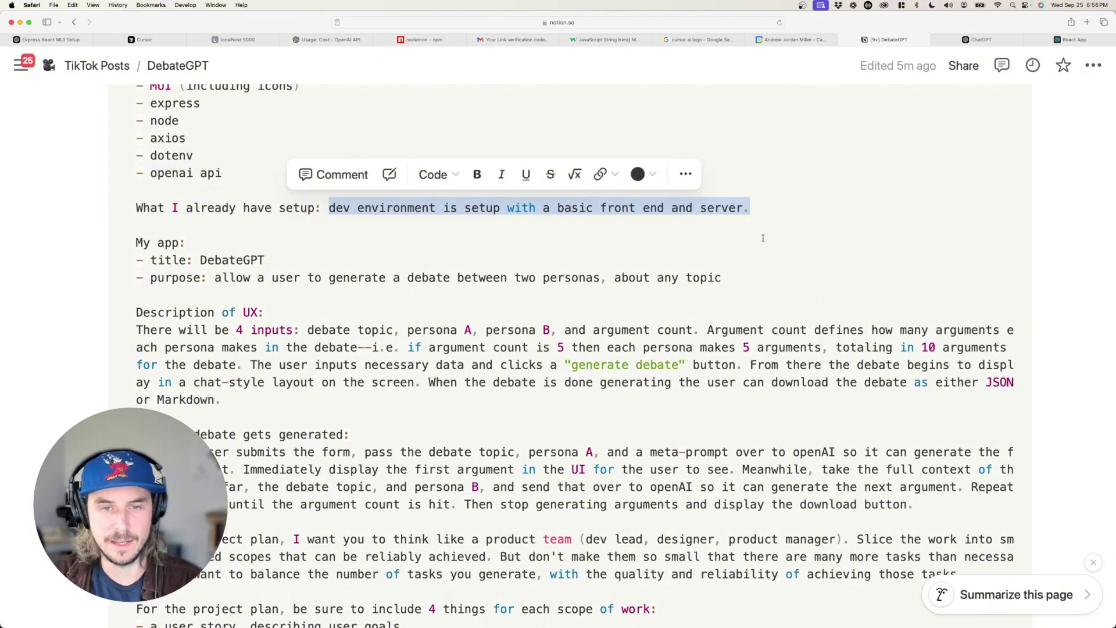
pyautogui.press('Right')
pyautogui.scroll(-3, 764, 238)
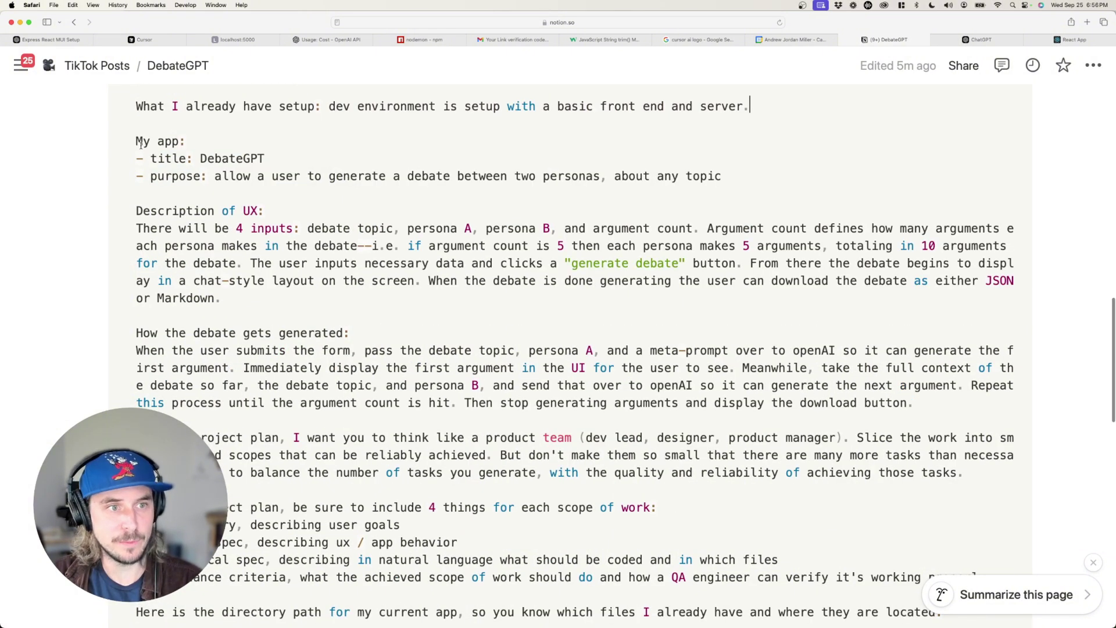
pyautogui.moveTo(136, 142); pyautogui.dragTo(496, 414)
pyautogui.scroll(-1, 496, 415)
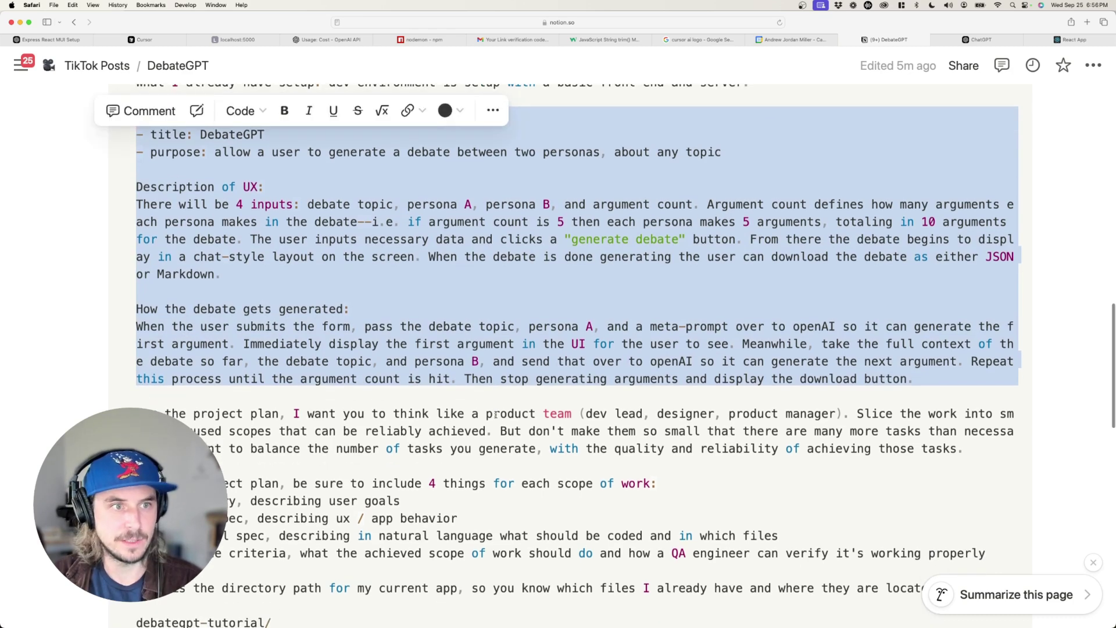
pyautogui.click(36, 332)
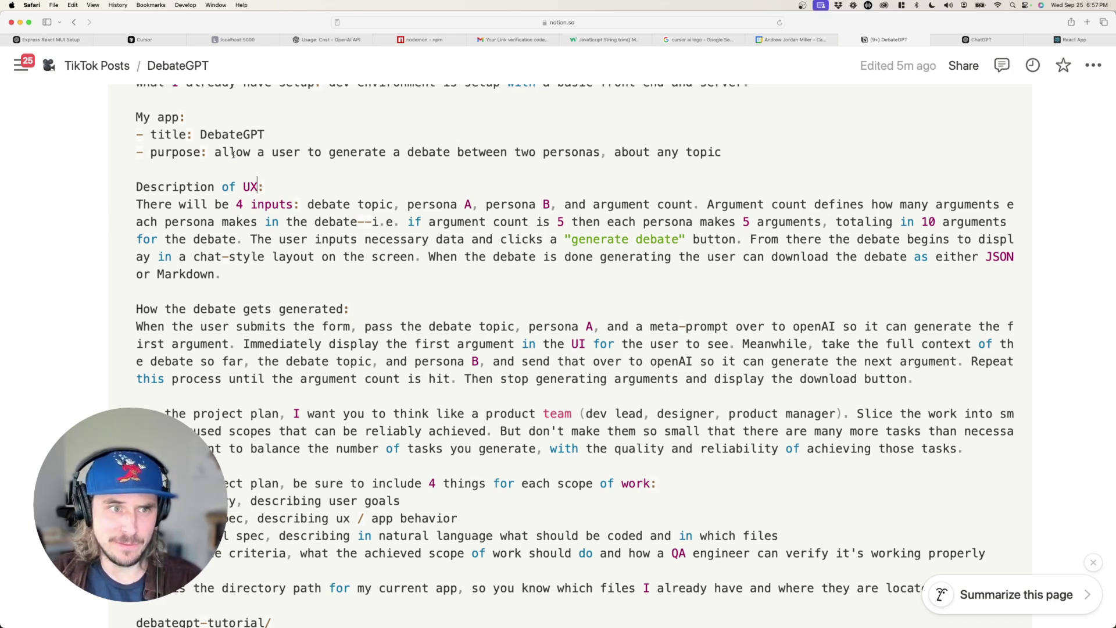
pyautogui.tripleClick(187, 186)
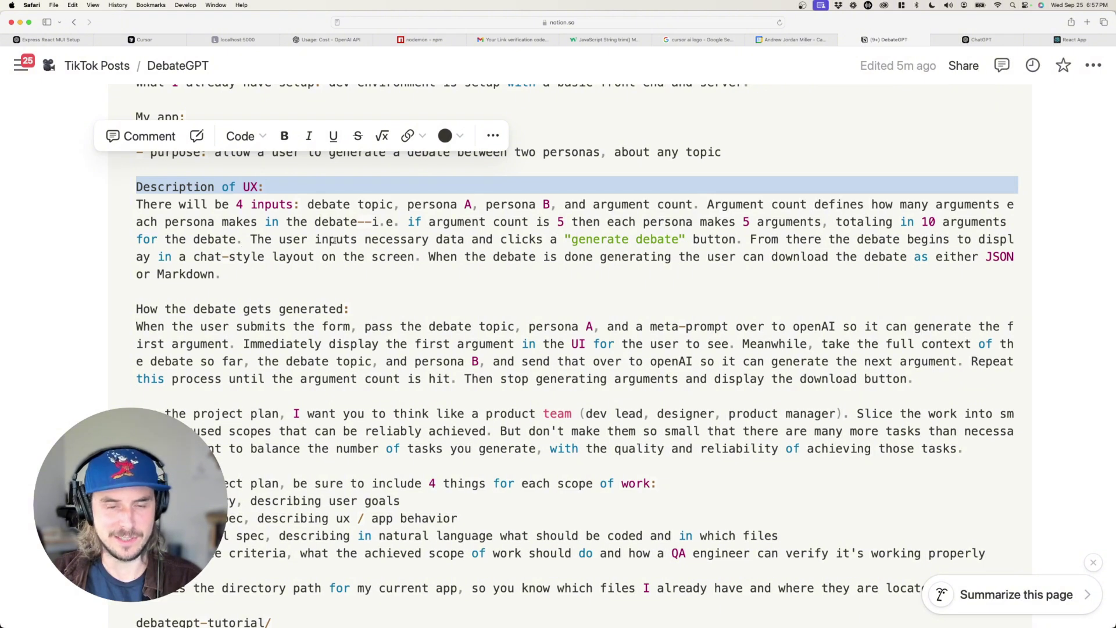
pyautogui.moveTo(561, 239); pyautogui.dragTo(685, 235)
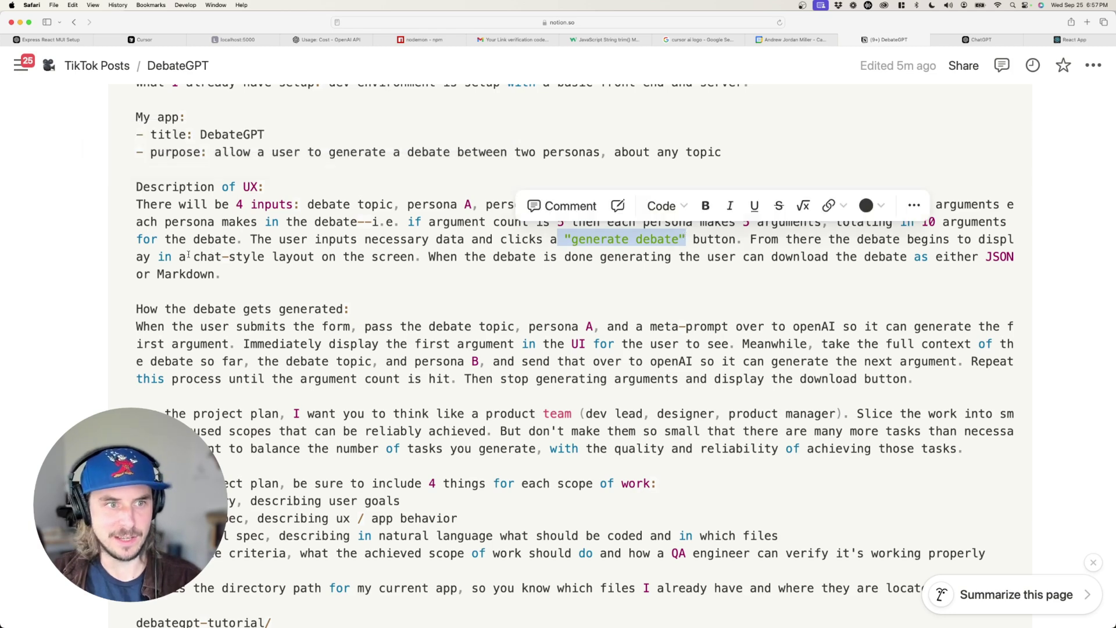
pyautogui.moveTo(179, 257); pyautogui.dragTo(429, 272)
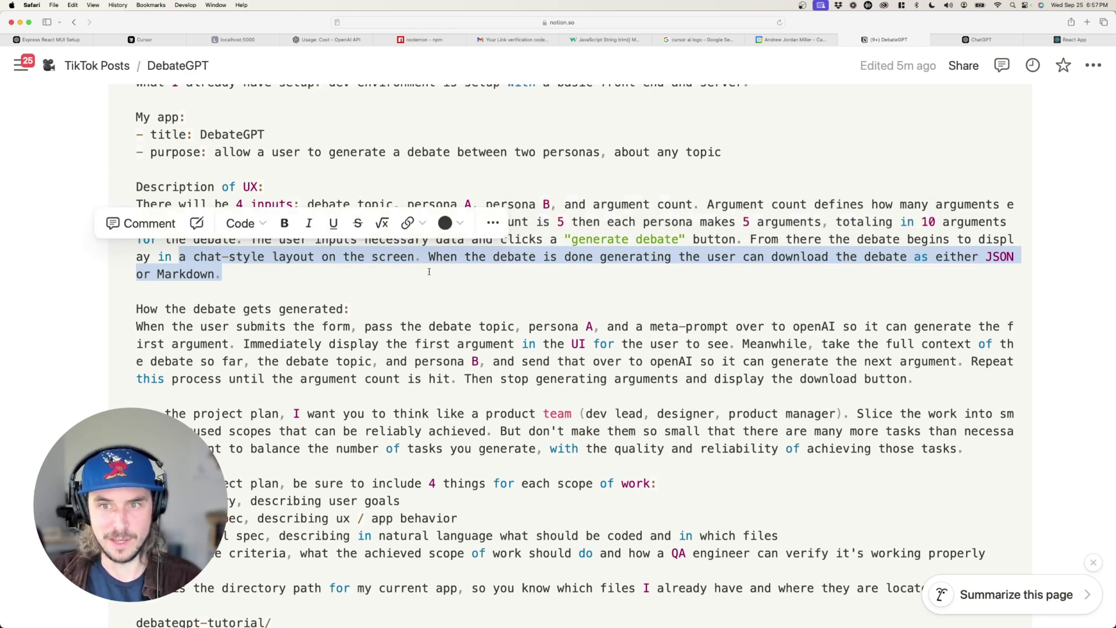
pyautogui.click(429, 277)
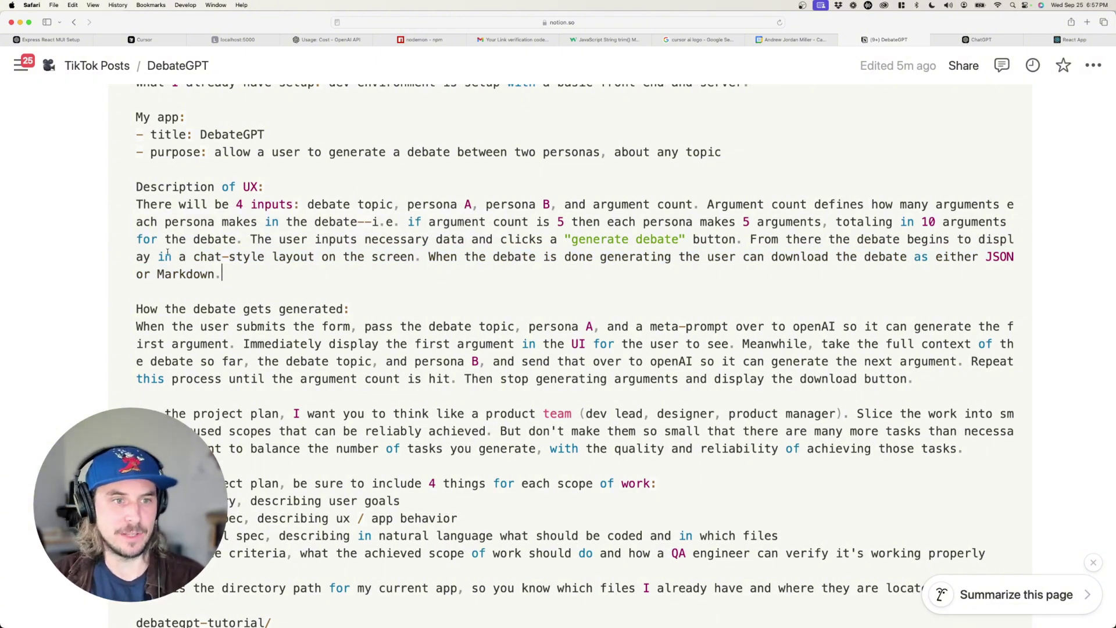
pyautogui.moveTo(246, 283); pyautogui.dragTo(138, 185)
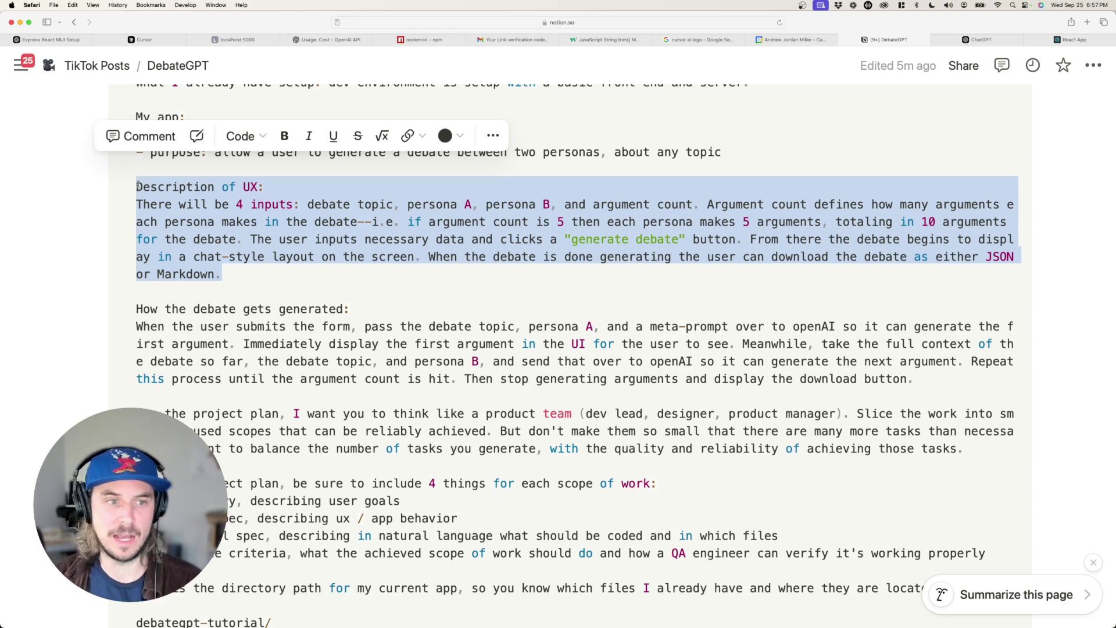
pyautogui.scroll(-2, 207, 262)
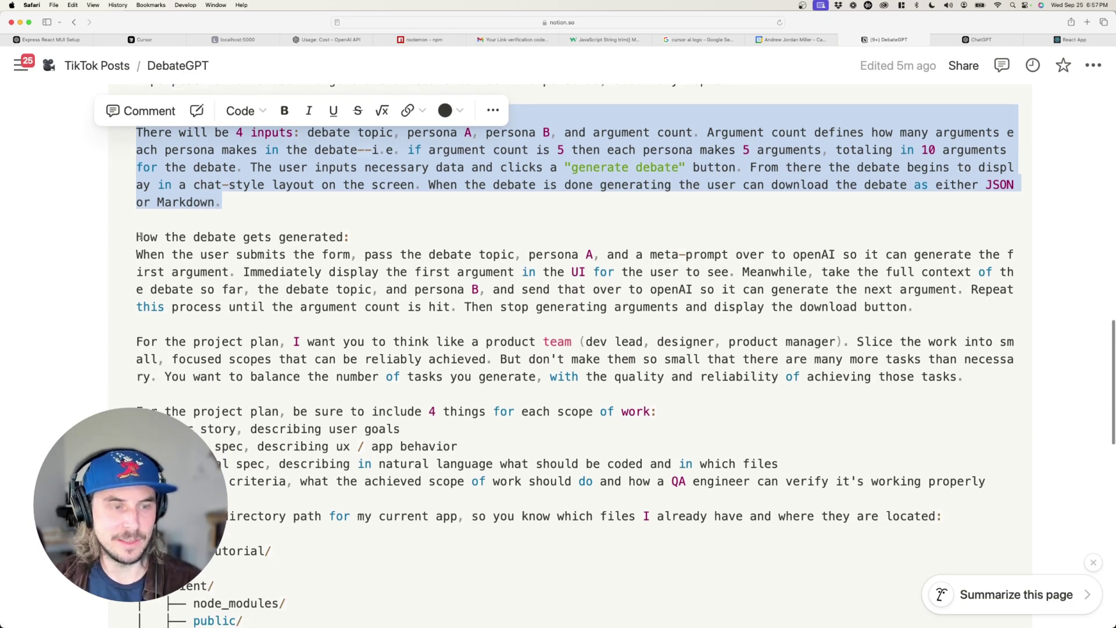
pyautogui.scroll(-1, 141, 227)
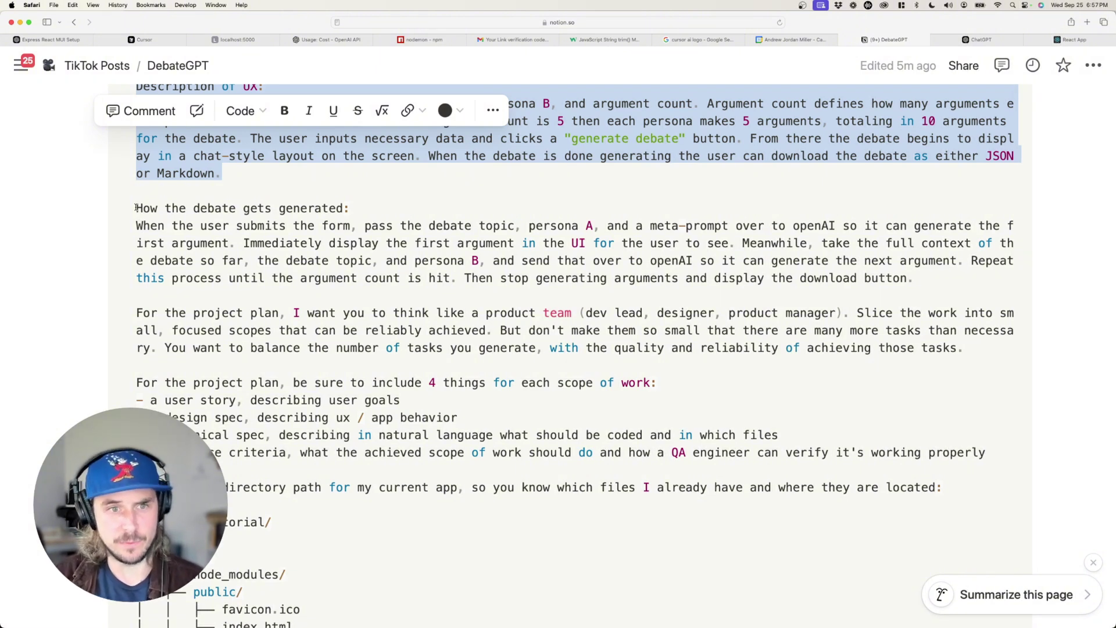
pyautogui.doubleClick(146, 208)
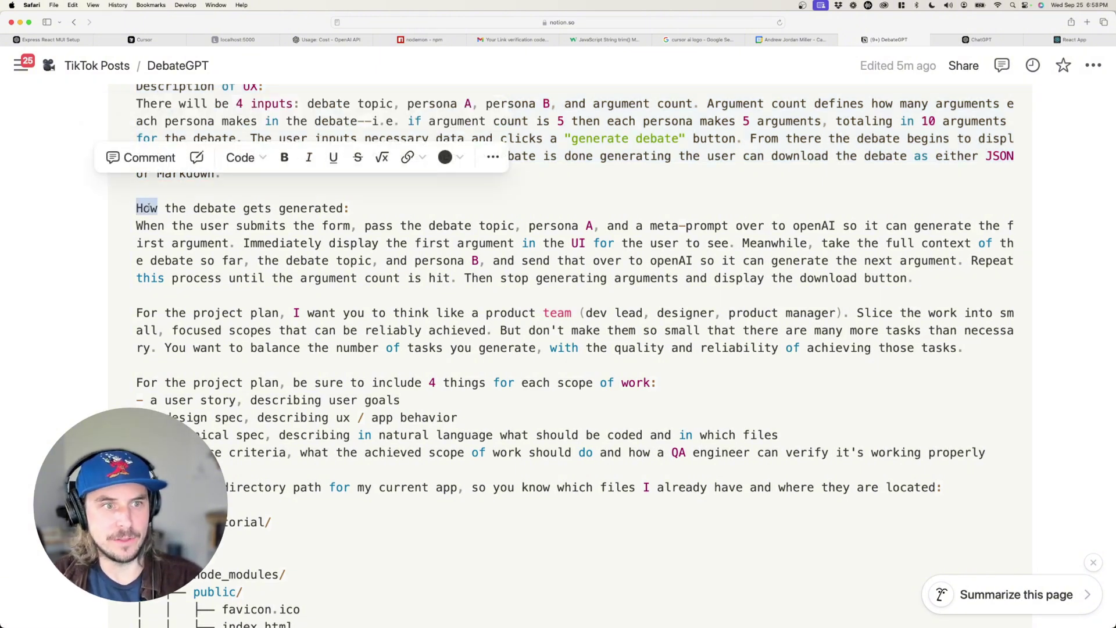
pyautogui.tripleClick(149, 208)
pyautogui.click(149, 208)
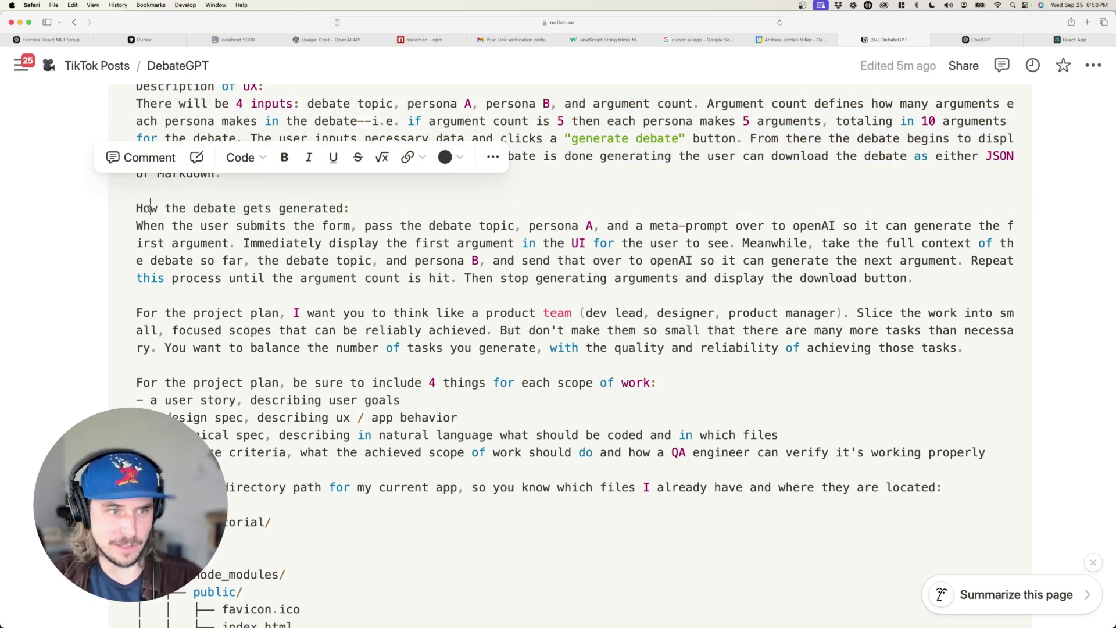
pyautogui.moveTo(139, 226); pyautogui.dragTo(405, 229)
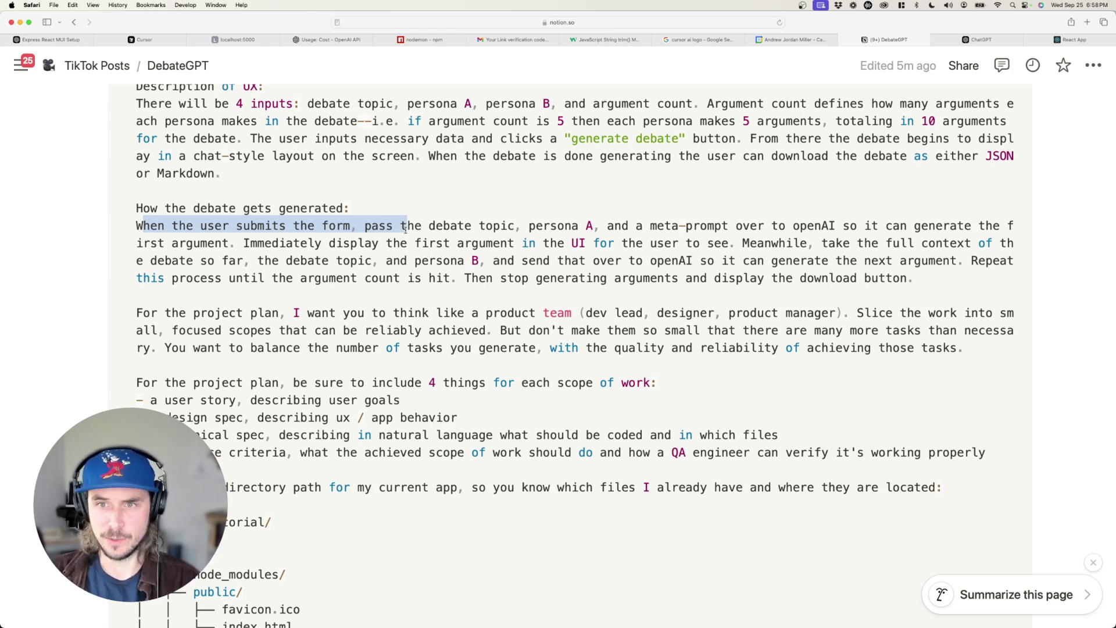
pyautogui.moveTo(405, 229); pyautogui.dragTo(406, 229)
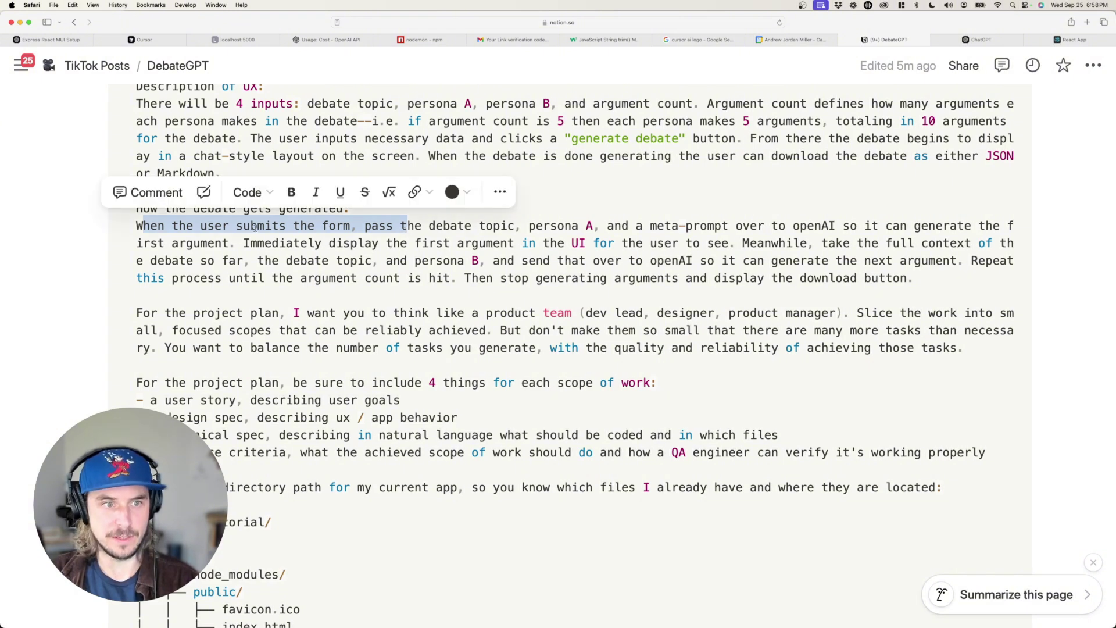
pyautogui.moveTo(244, 243); pyautogui.dragTo(577, 246)
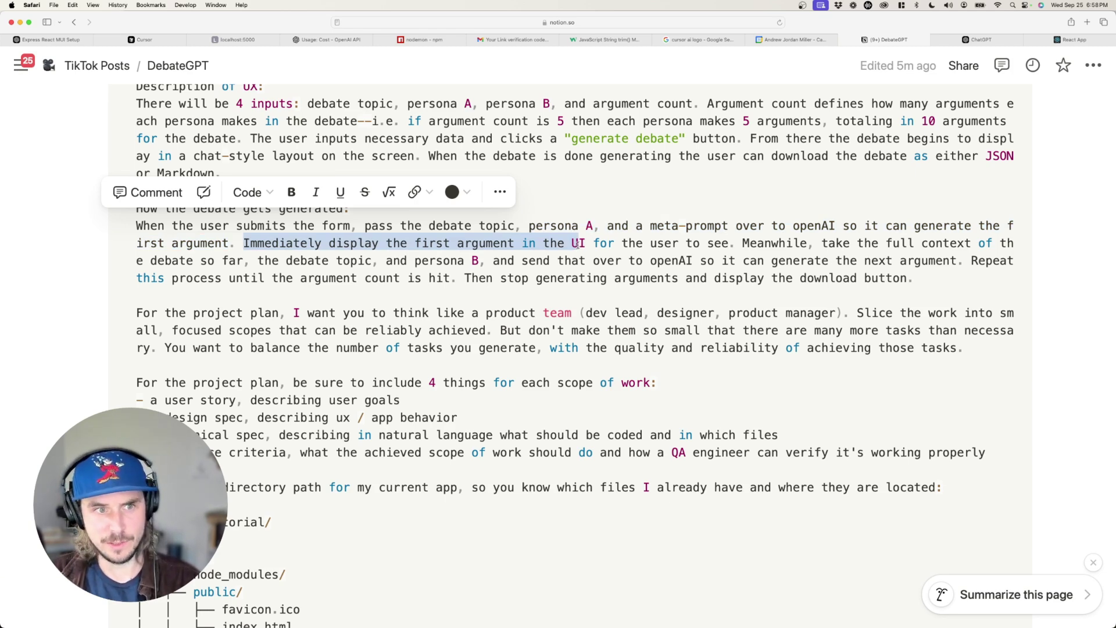
pyautogui.moveTo(578, 246); pyautogui.dragTo(585, 244)
pyautogui.moveTo(427, 278); pyautogui.dragTo(785, 258)
pyautogui.click(608, 259)
pyautogui.click(657, 260)
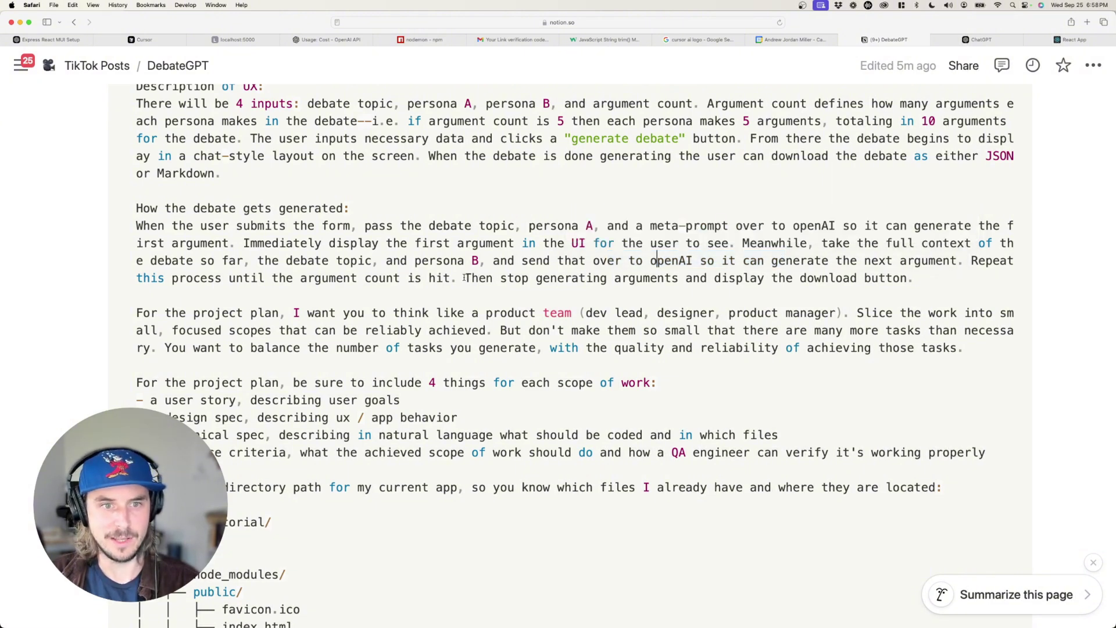
pyautogui.moveTo(464, 278); pyautogui.dragTo(952, 275)
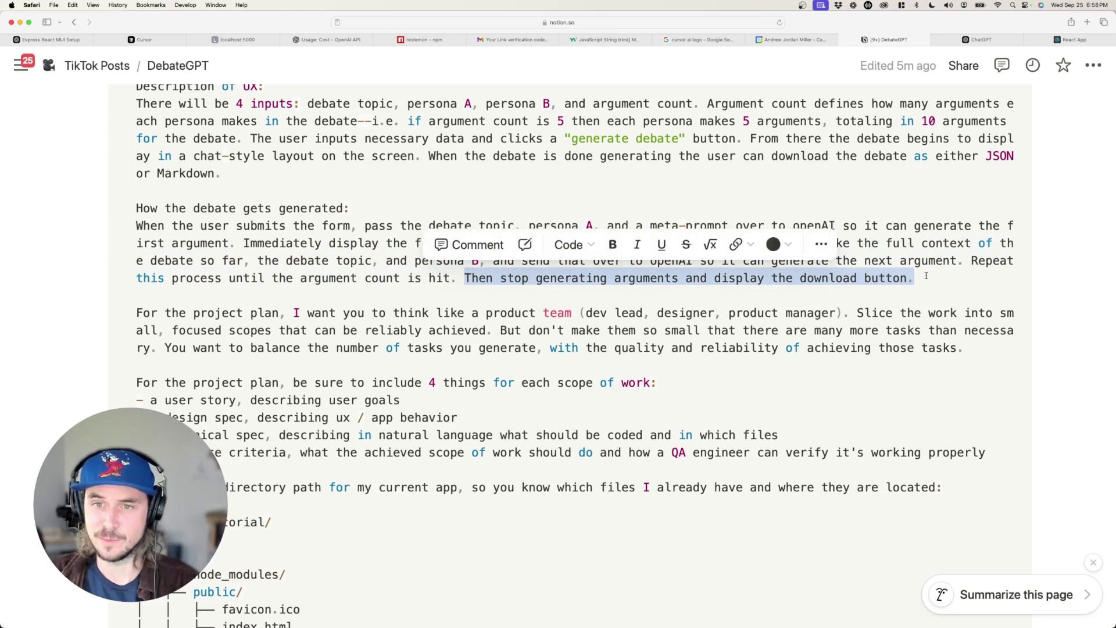
pyautogui.click(927, 276)
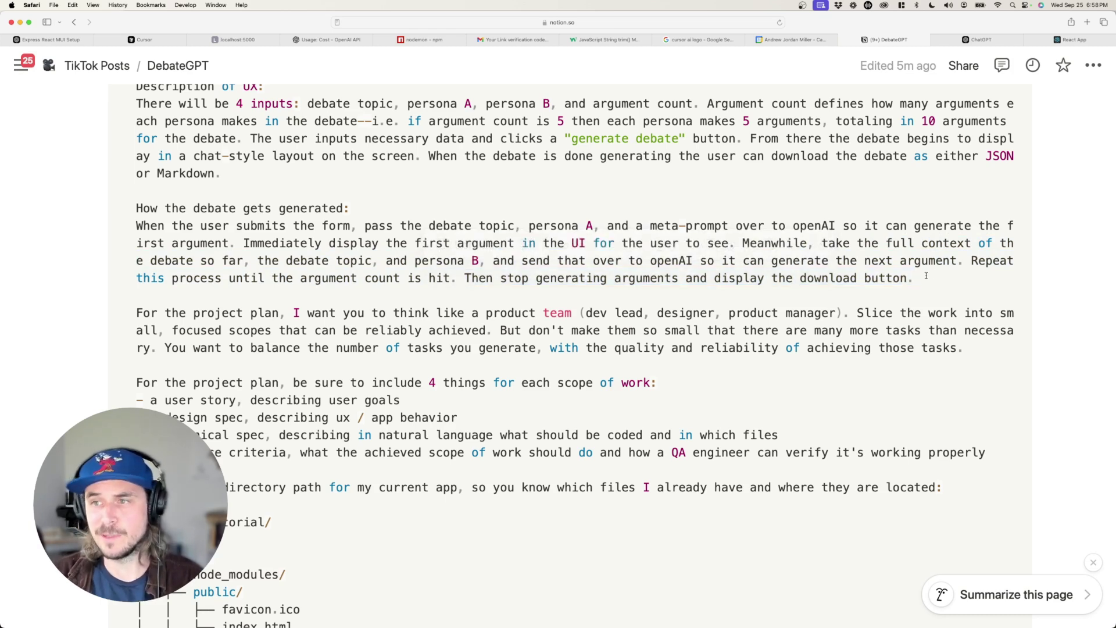
pyautogui.moveTo(926, 277); pyautogui.dragTo(532, 213)
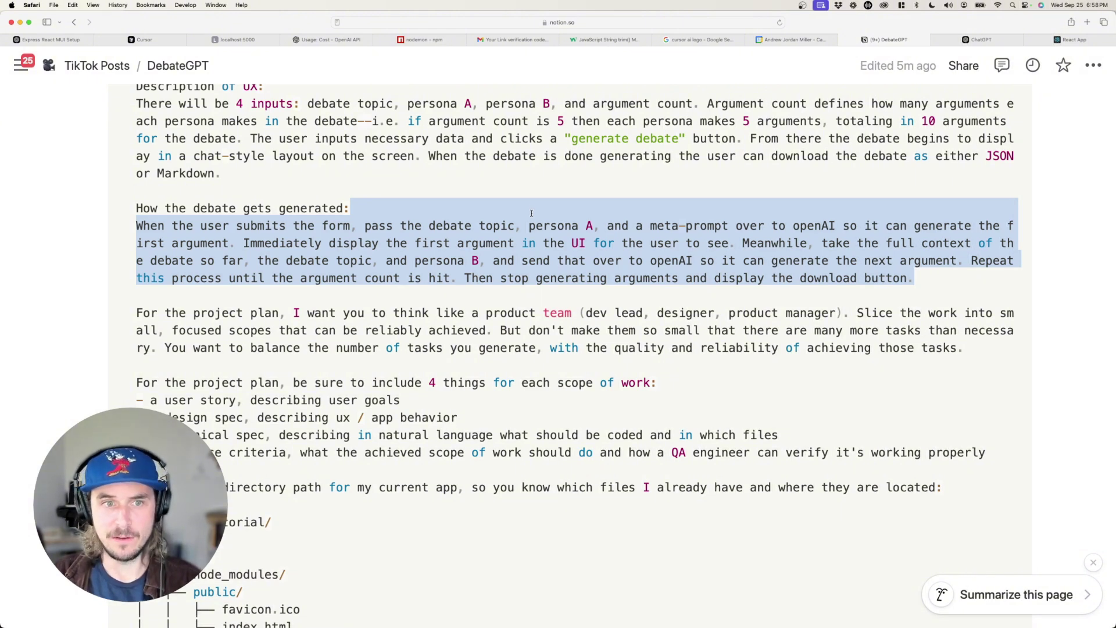
pyautogui.moveTo(532, 213); pyautogui.dragTo(532, 213)
pyautogui.click(532, 212)
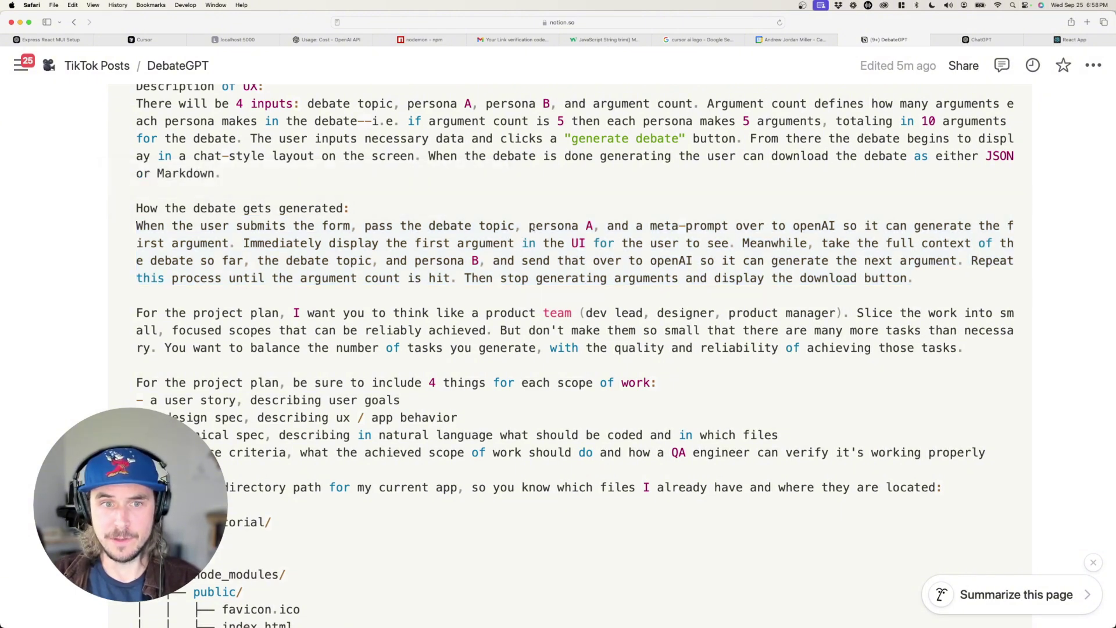
pyautogui.tripleClick(533, 227)
pyautogui.click(551, 245)
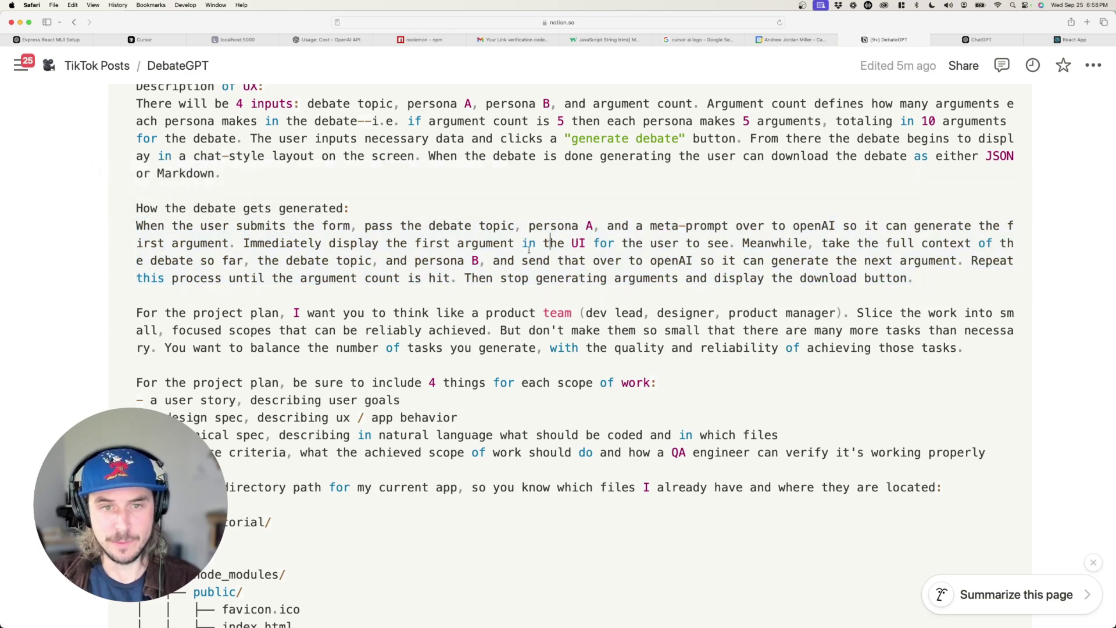
pyautogui.scroll(3, 598, 295)
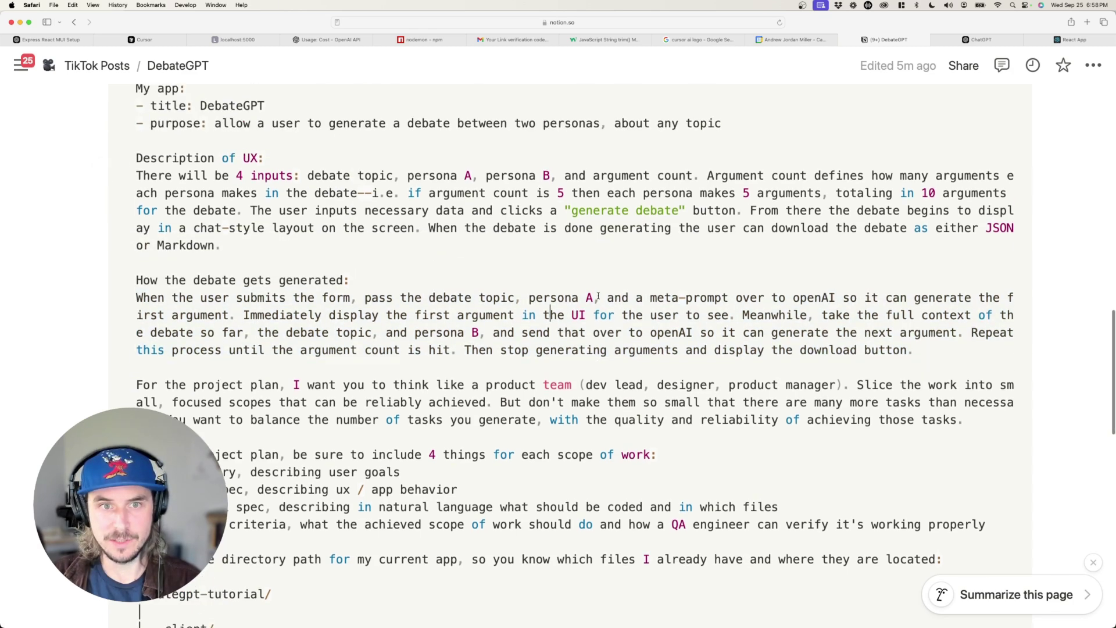
pyautogui.tripleClick(550, 189)
pyautogui.click(550, 189)
pyautogui.scroll(-1, 559, 310)
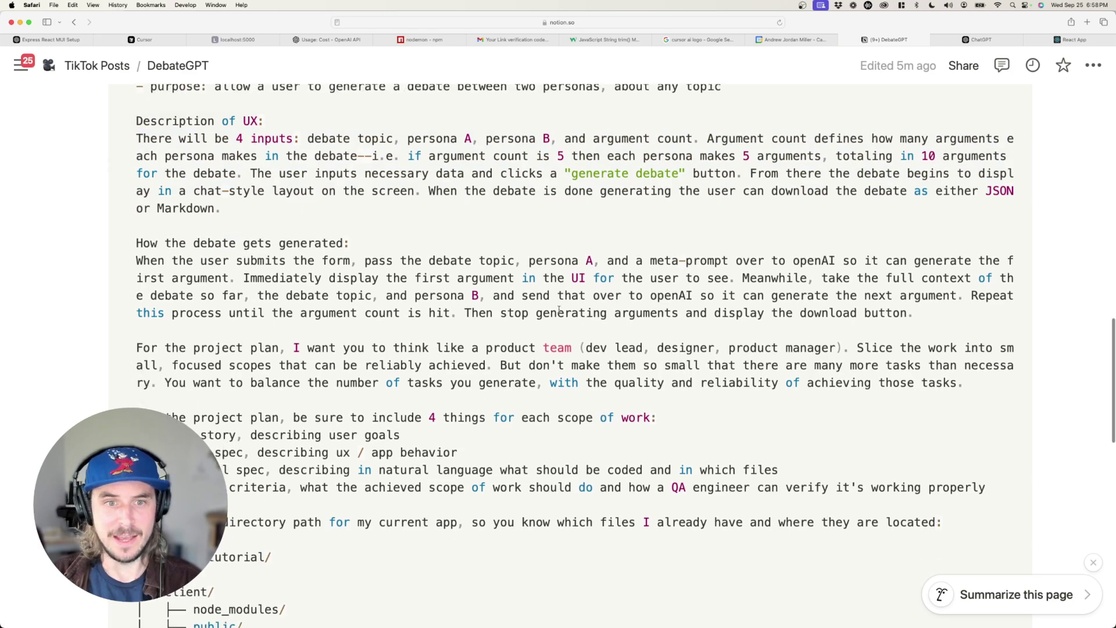
pyautogui.tripleClick(547, 257)
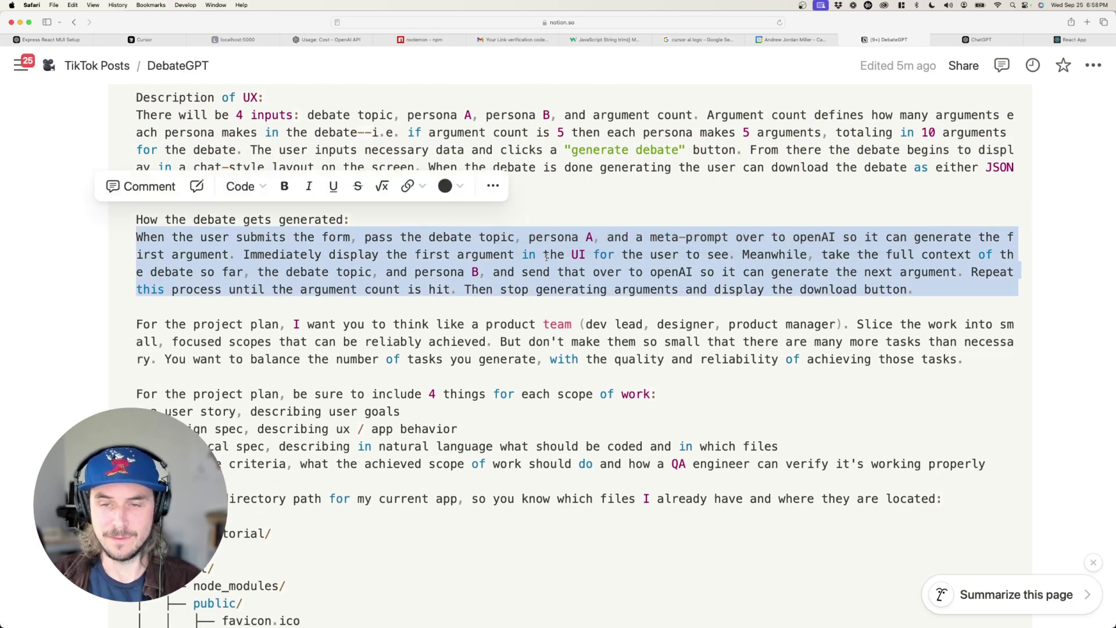
pyautogui.click(546, 256)
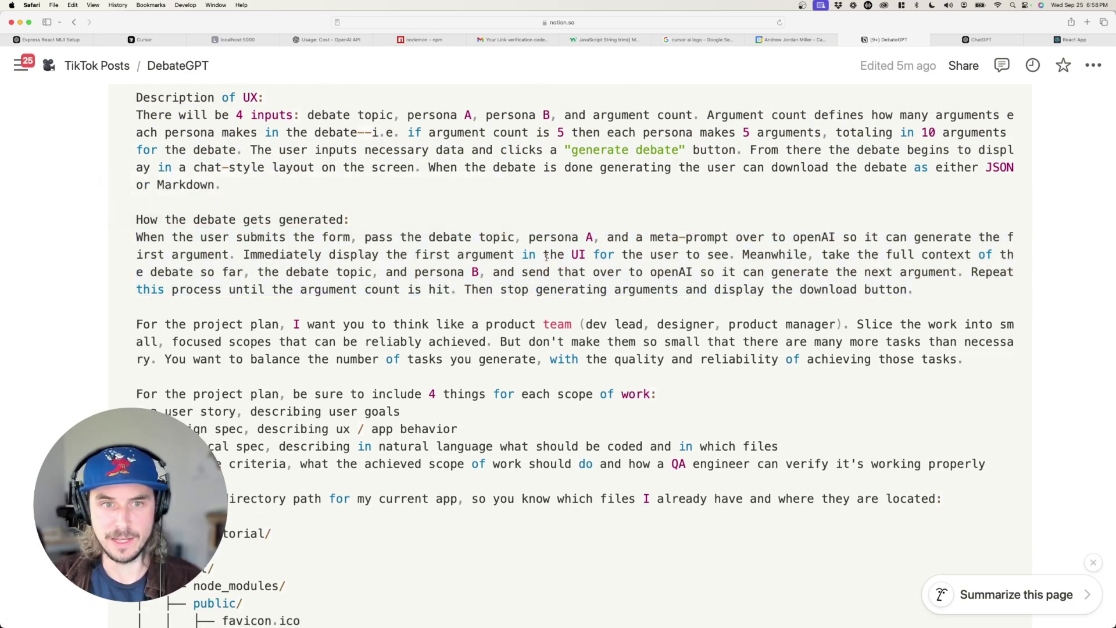
pyautogui.scroll(-2, 547, 258)
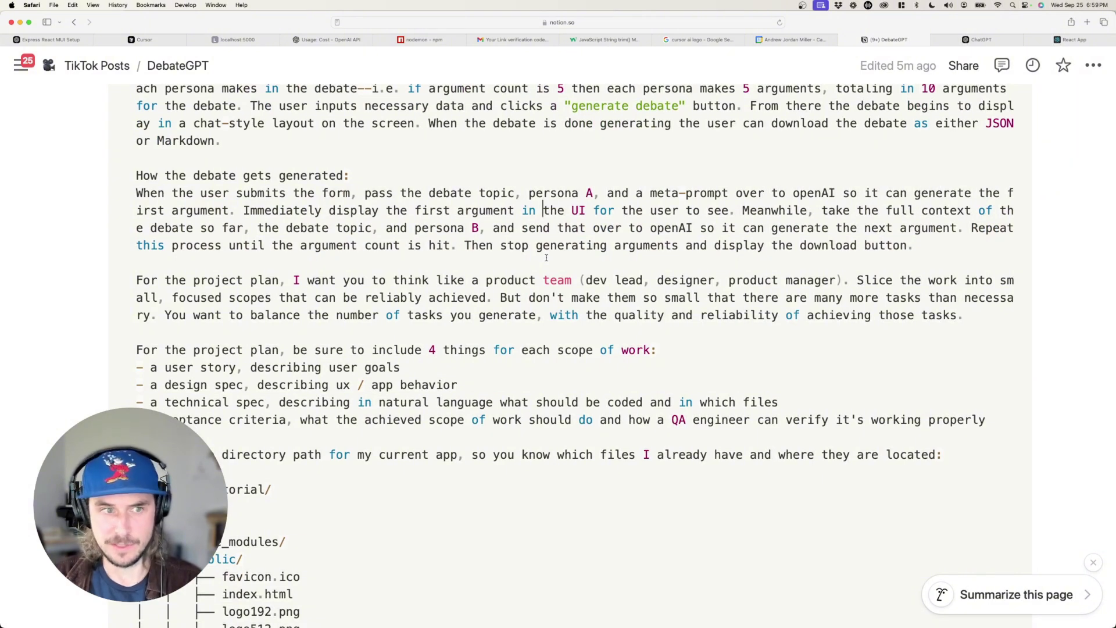
# - Highlight the project plan instructions and product-team paragraph, then open the ChatGPT plan
pyautogui.scroll(-4, 547, 258)
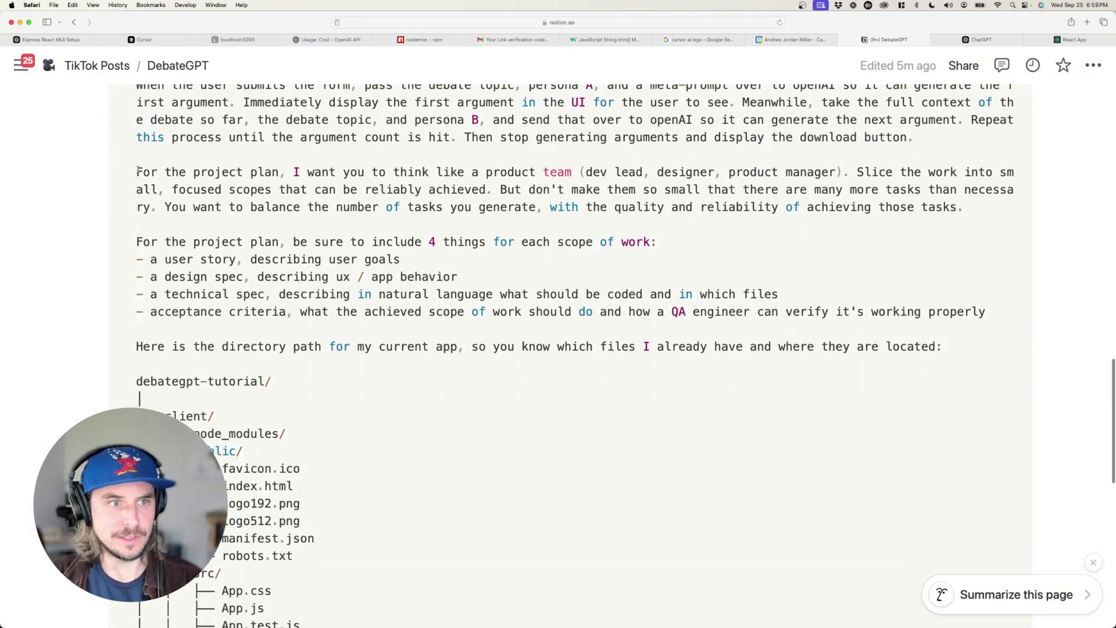
pyautogui.moveTo(137, 172); pyautogui.dragTo(834, 313)
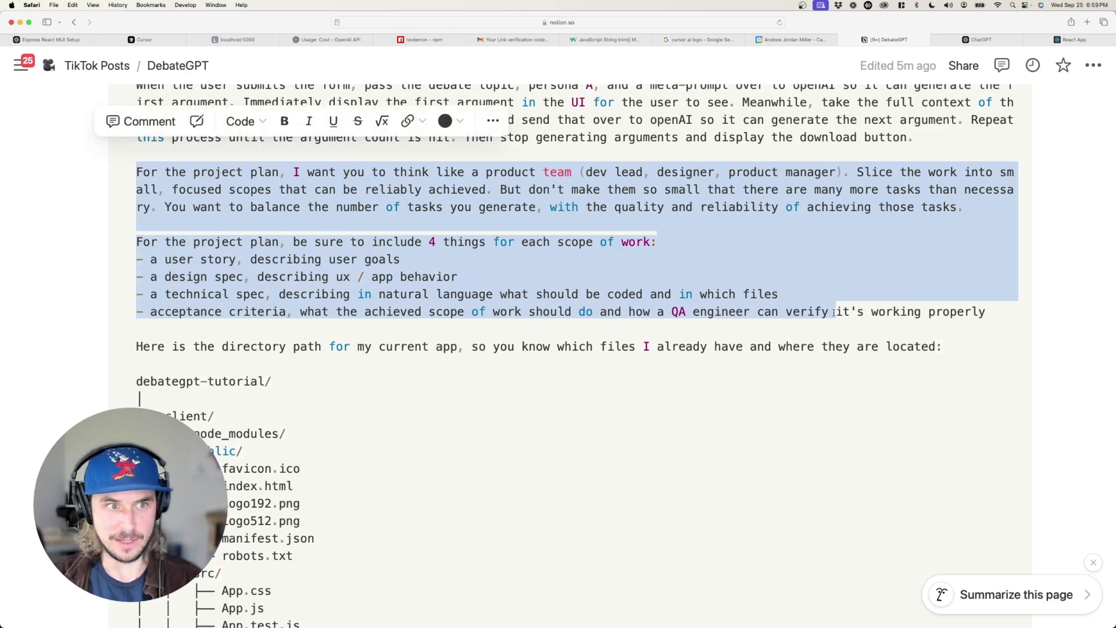
pyautogui.click(644, 191)
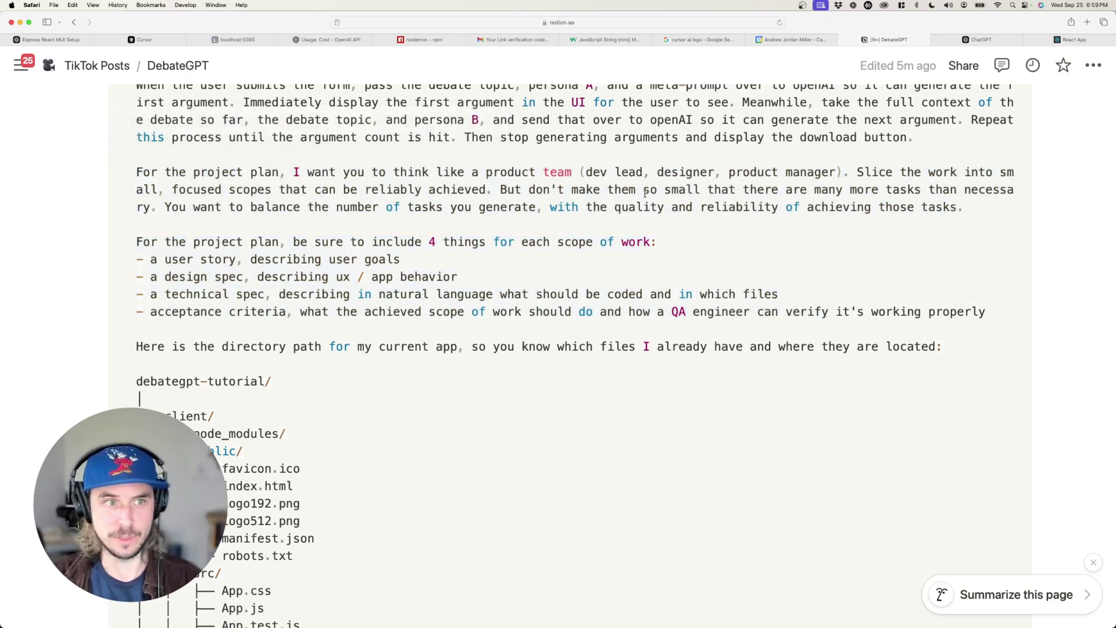
pyautogui.tripleClick(310, 172)
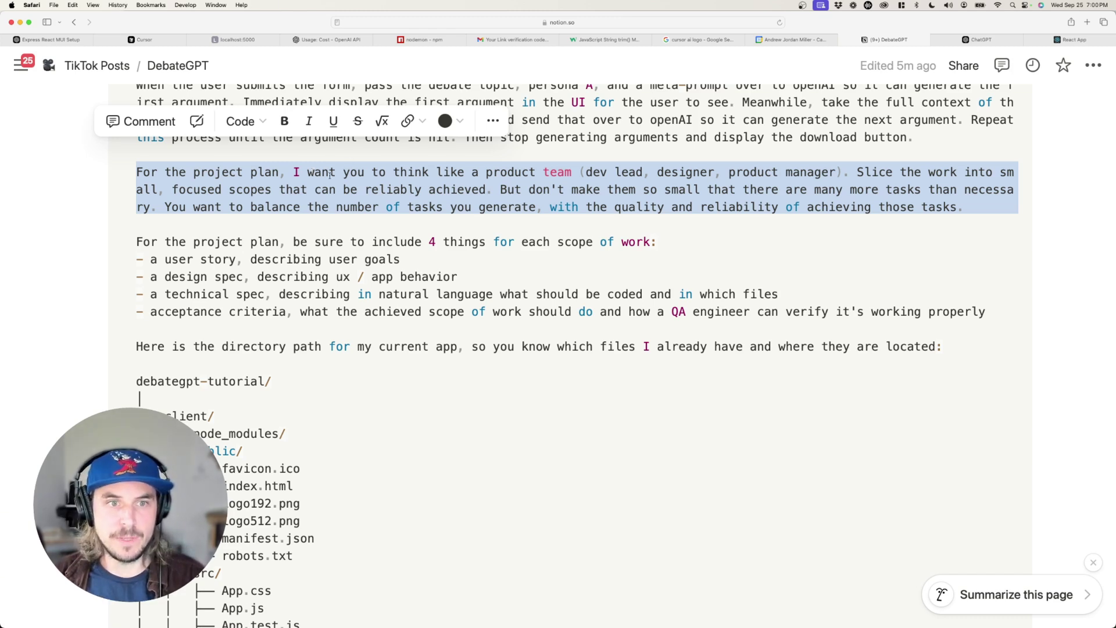
pyautogui.click(436, 182)
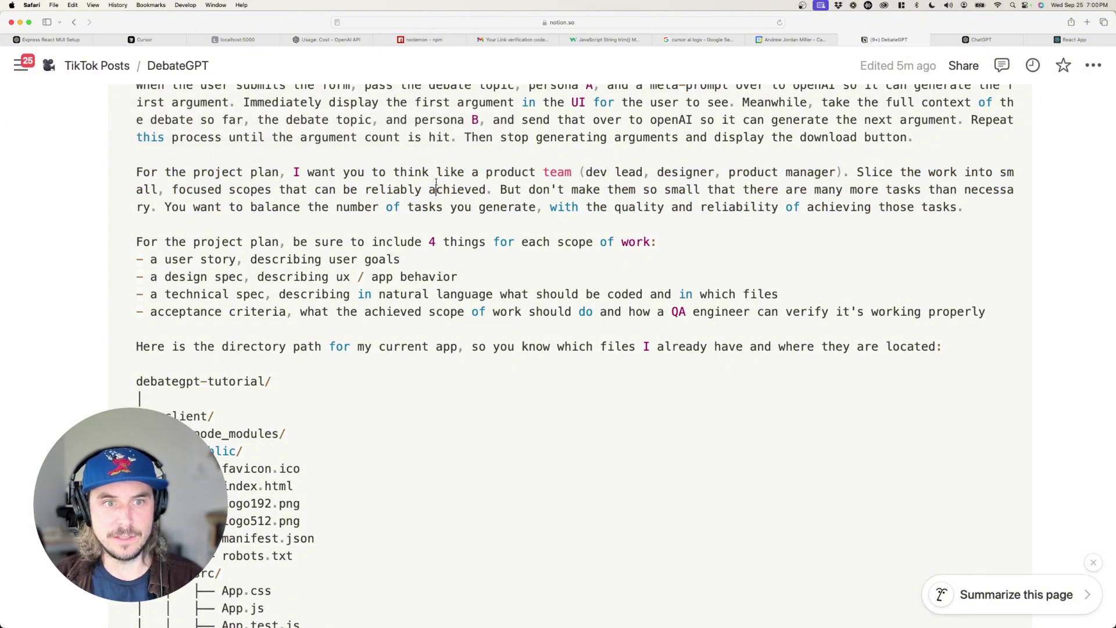
pyautogui.click(965, 40)
pyautogui.scroll(5, 542, 195)
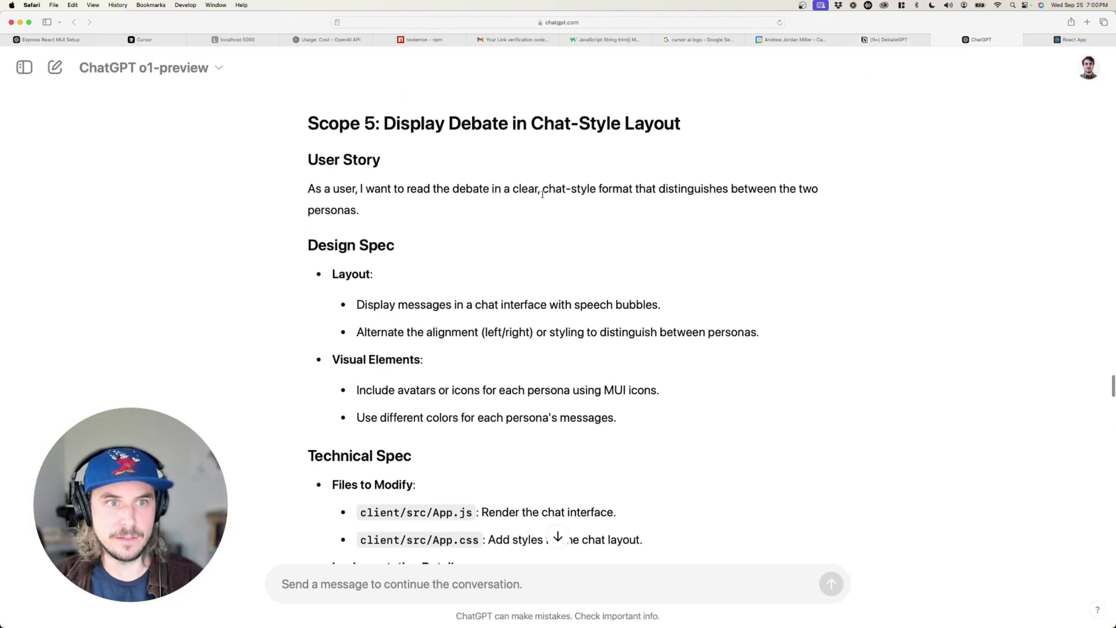
# - Highlight the 'Scope 5: Display Debate in Chat-Style Layout' heading, then return to Notion
pyautogui.tripleClick(447, 120)
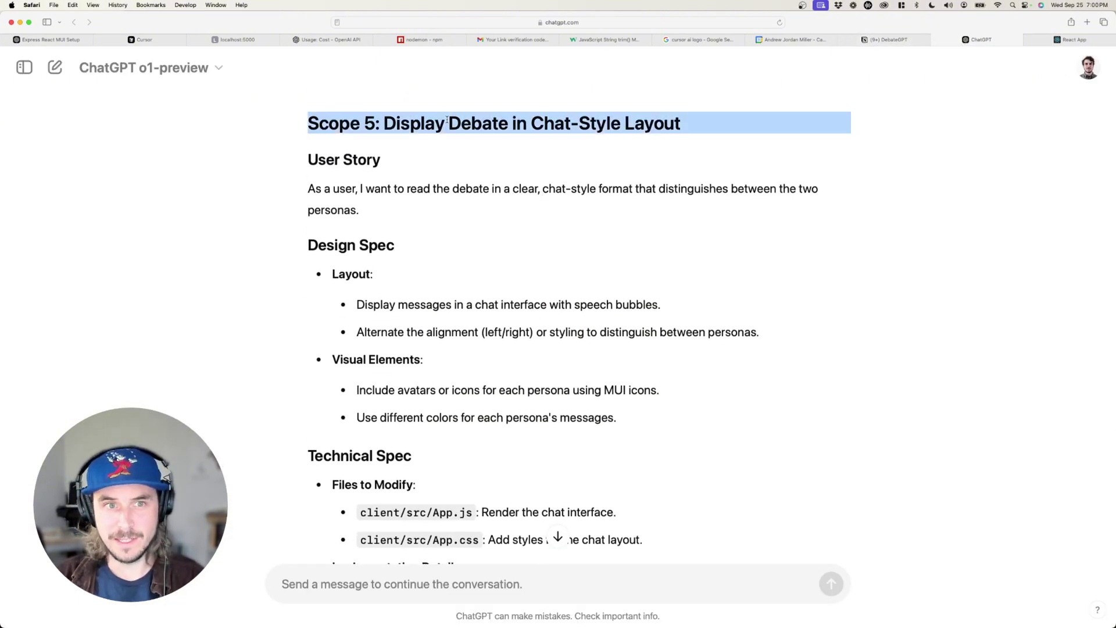
pyautogui.click(447, 121)
pyautogui.scroll(-1, 447, 121)
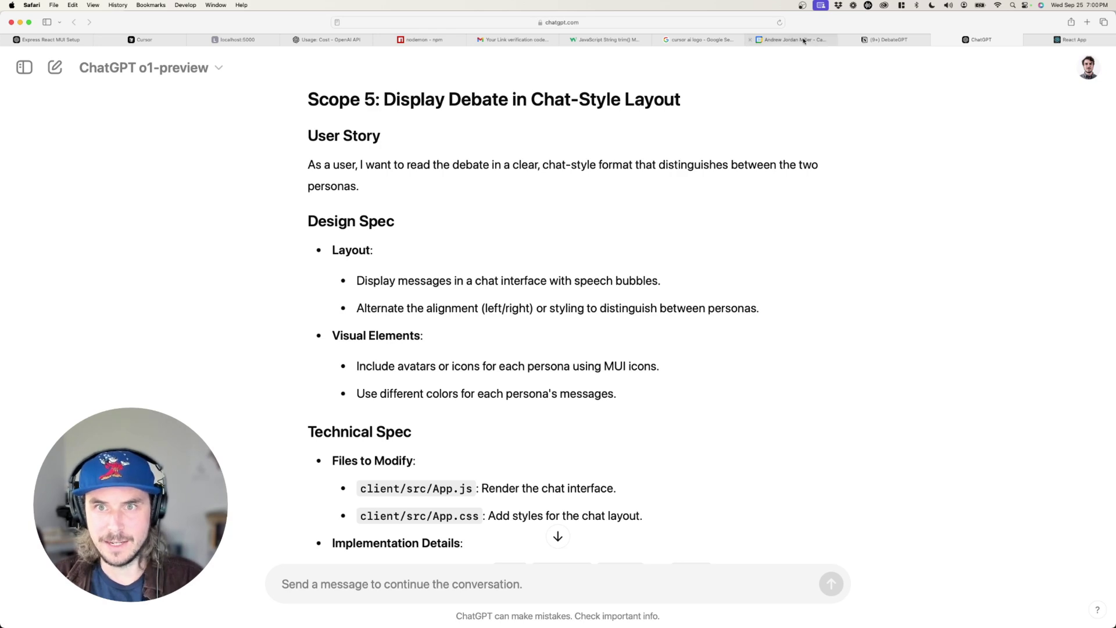
pyautogui.click(866, 40)
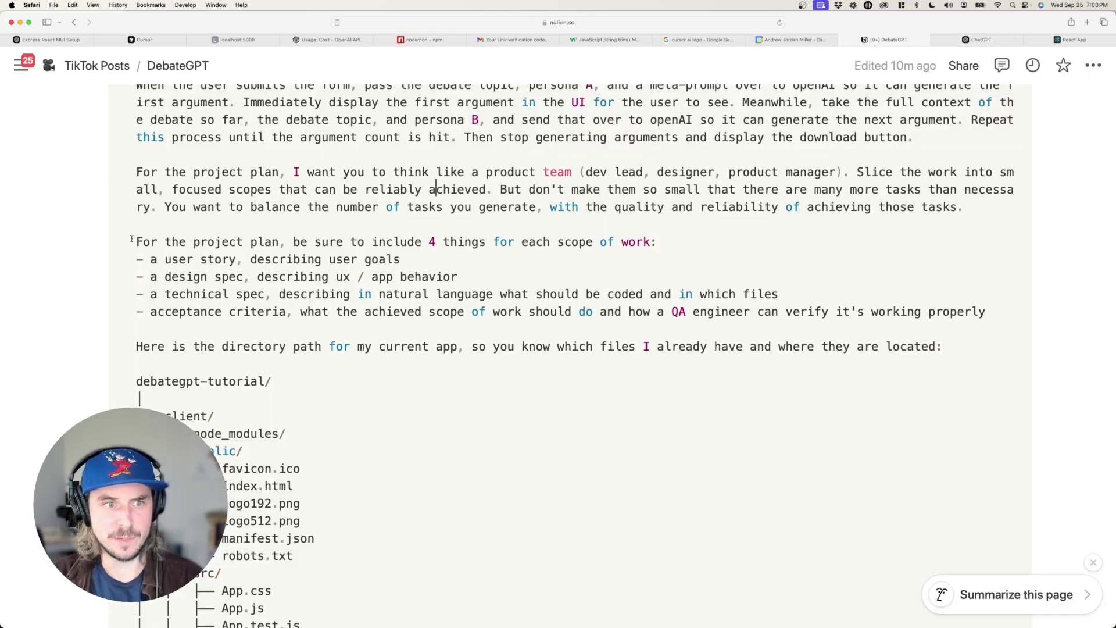
# - Highlight the '4 things per scope' line and 'technical spec in natural language', then switch to Cursor
pyautogui.moveTo(134, 242); pyautogui.dragTo(654, 241)
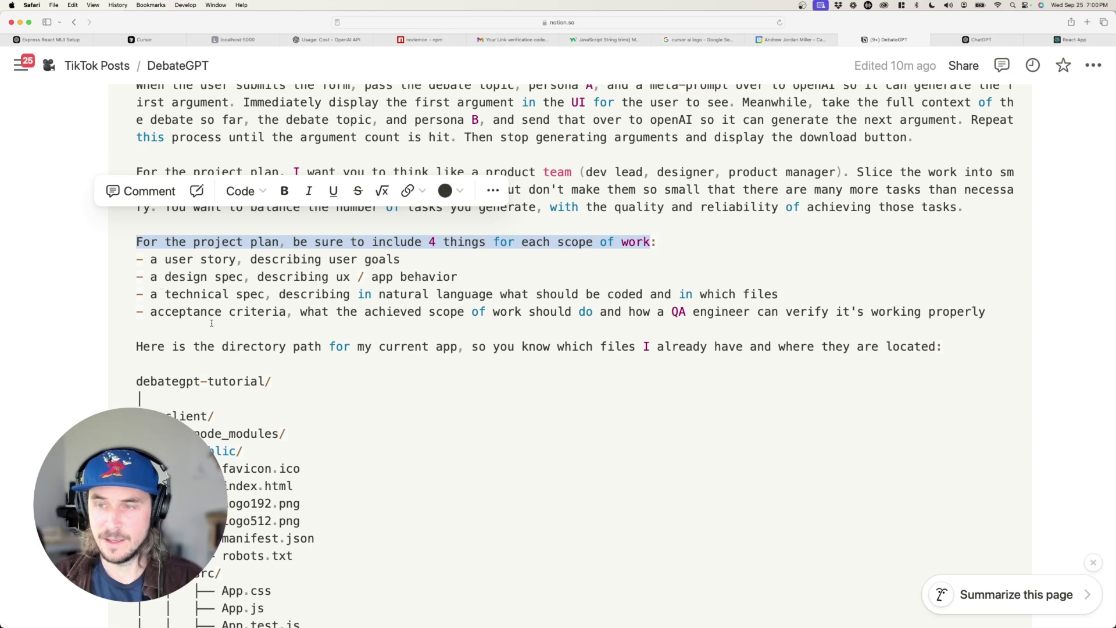
pyautogui.moveTo(150, 294); pyautogui.dragTo(289, 295)
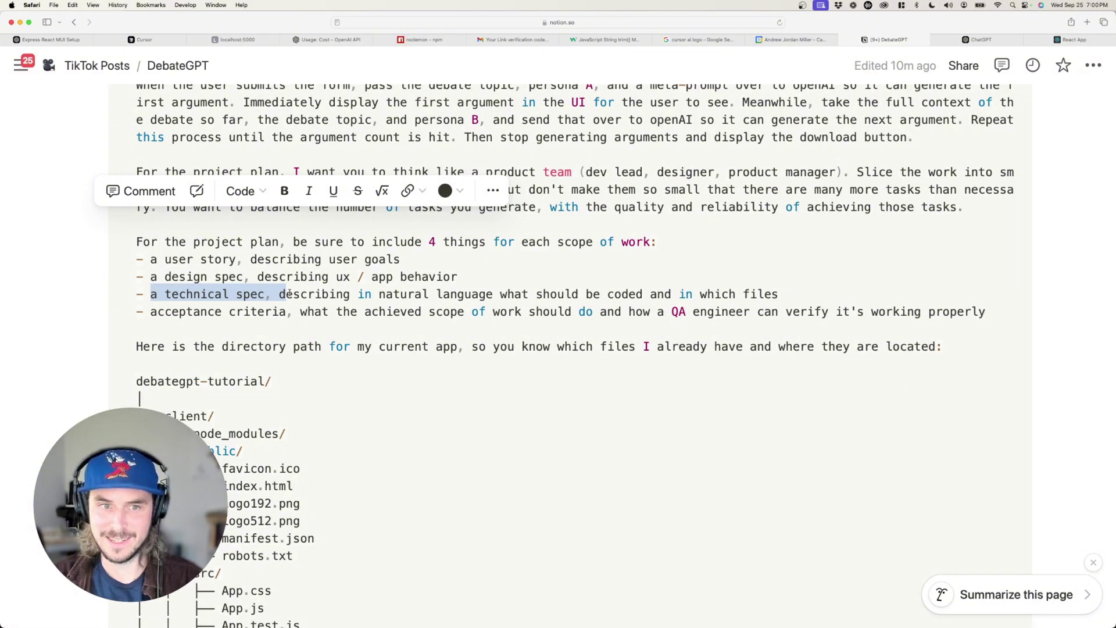
pyautogui.click(281, 295)
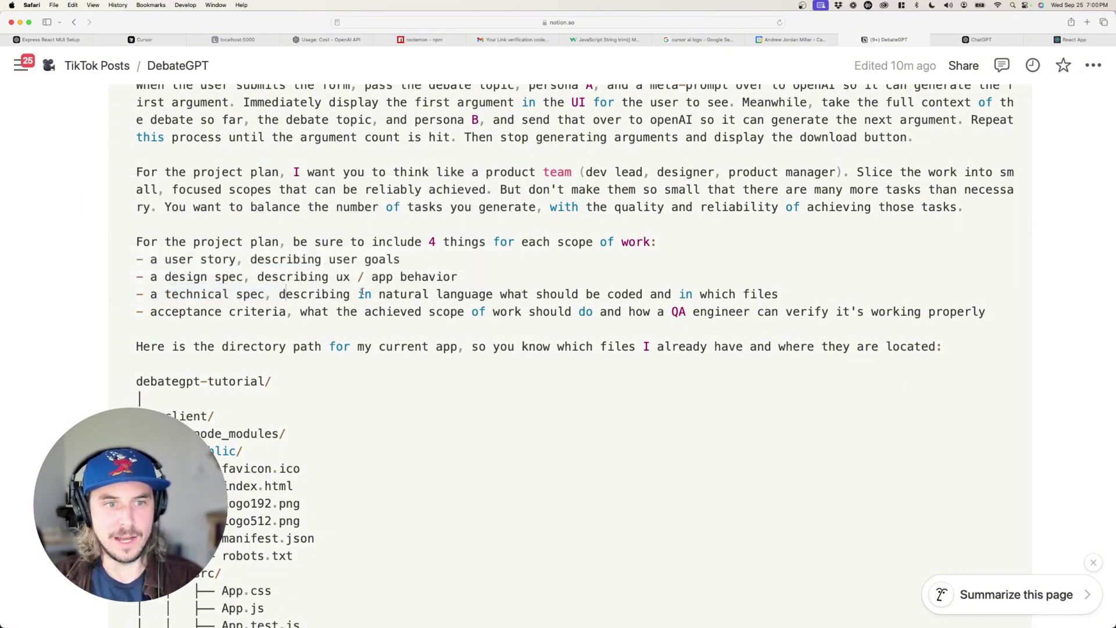
pyautogui.moveTo(359, 296); pyautogui.dragTo(497, 296)
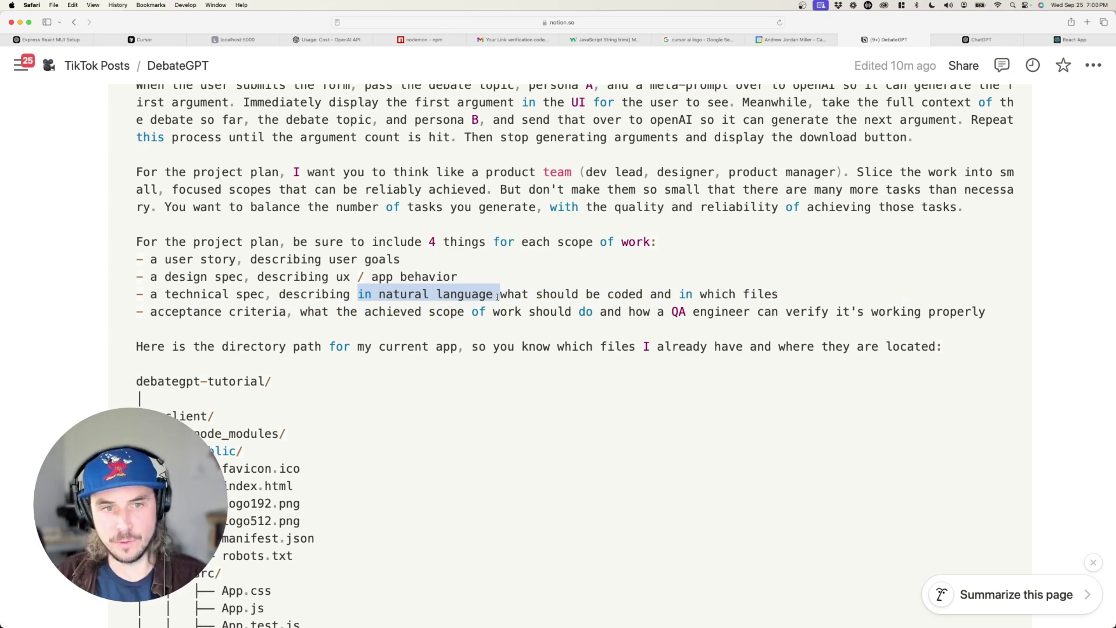
pyautogui.click(498, 297)
pyautogui.press('super+Tab')
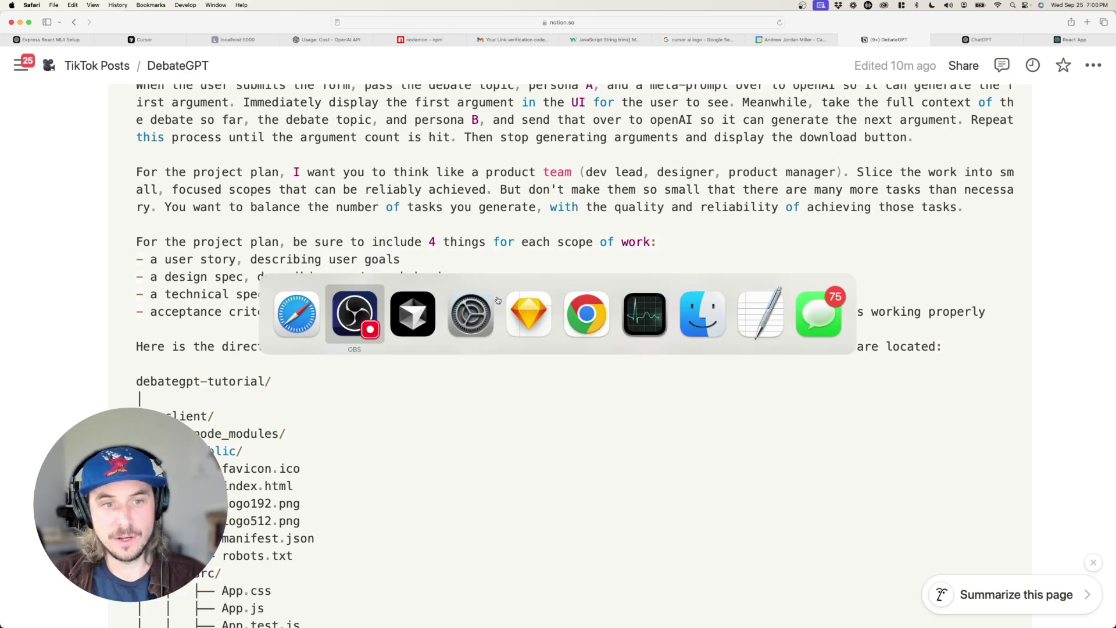
pyautogui.press('super+Tab')
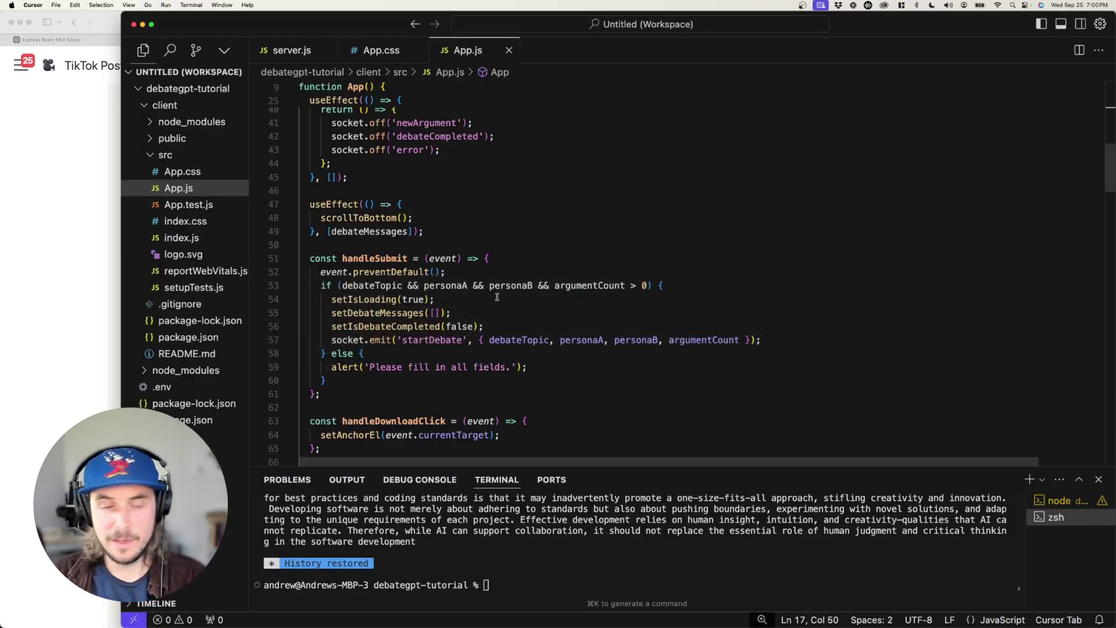
# - Scroll App.js back to the top and return to the Notion DebateGPT prompt page
pyautogui.scroll(10, 497, 297)
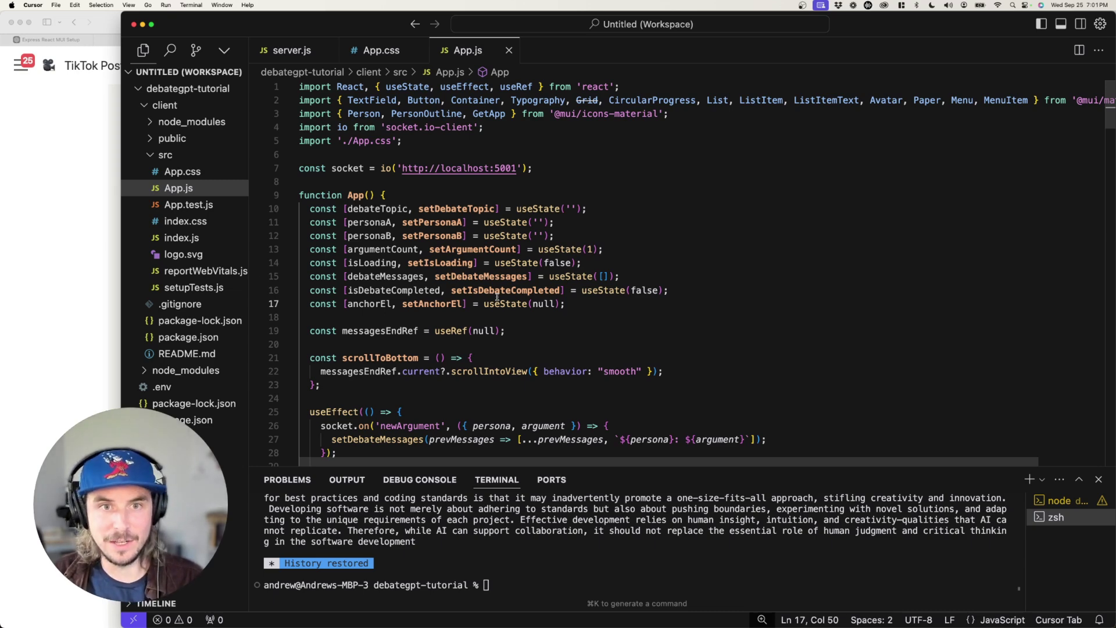
pyautogui.press('super+Tab')
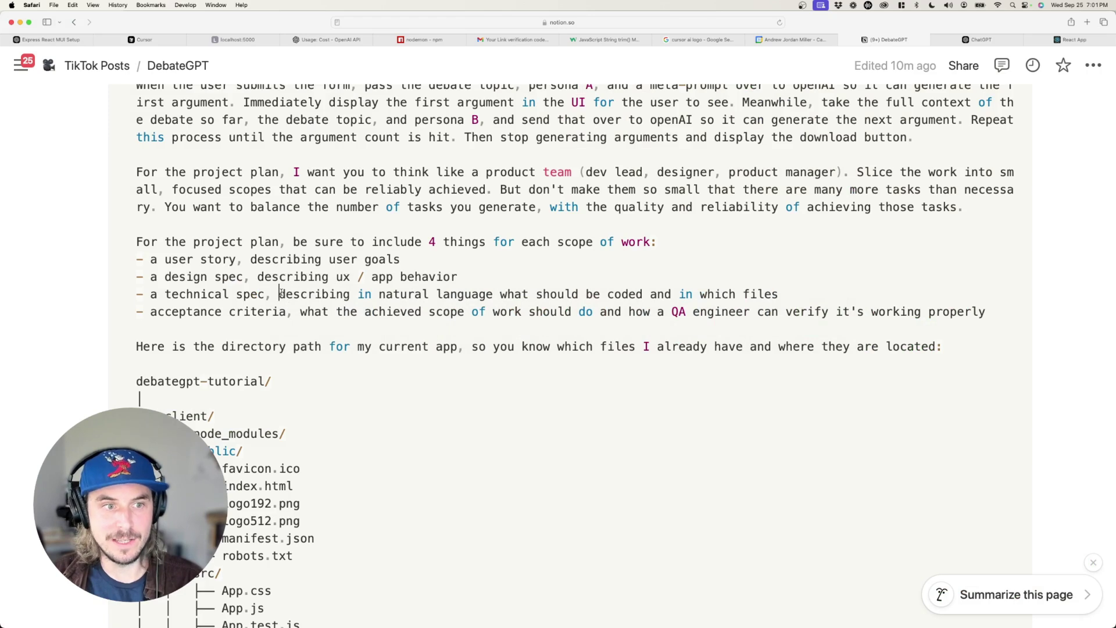
pyautogui.moveTo(279, 289); pyautogui.dragTo(709, 289)
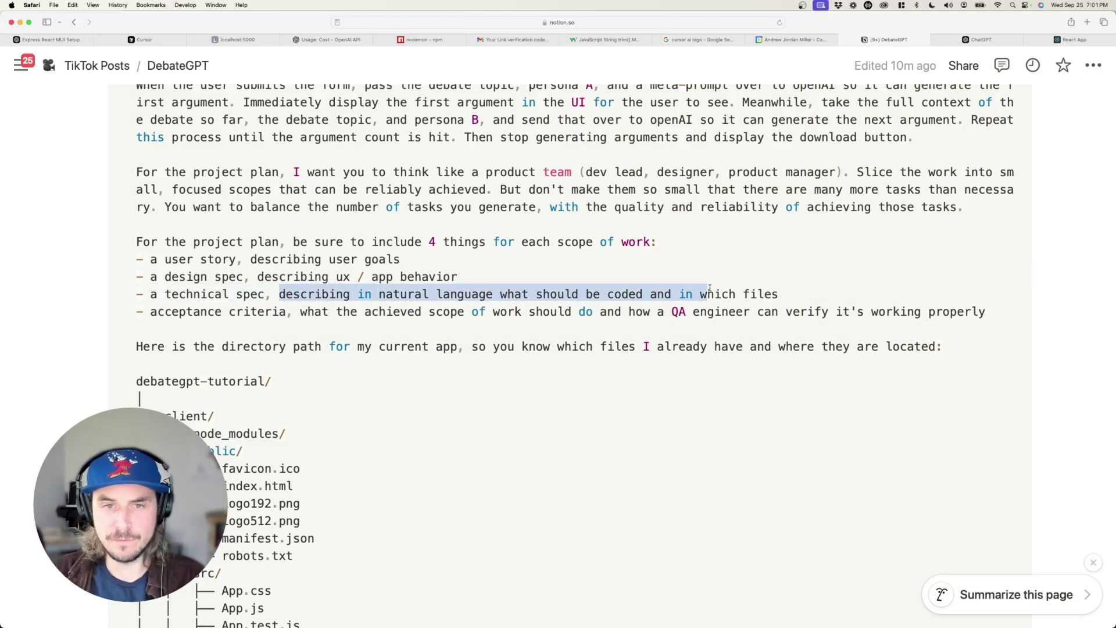
pyautogui.moveTo(709, 289); pyautogui.dragTo(710, 289)
pyautogui.click(709, 289)
pyautogui.click(987, 43)
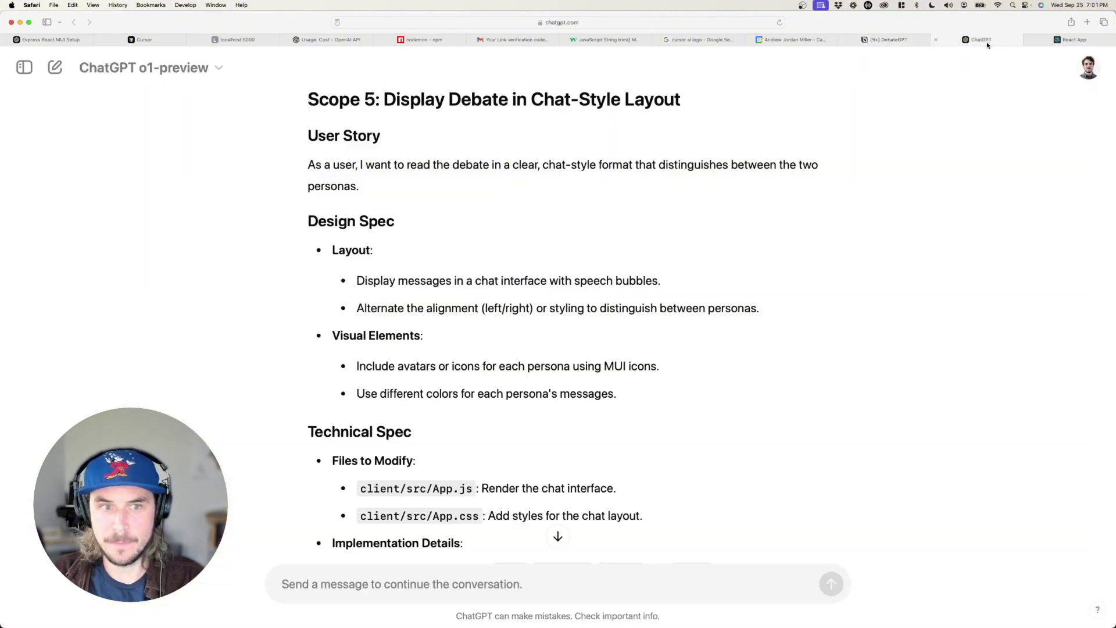
pyautogui.scroll(-3, 593, 306)
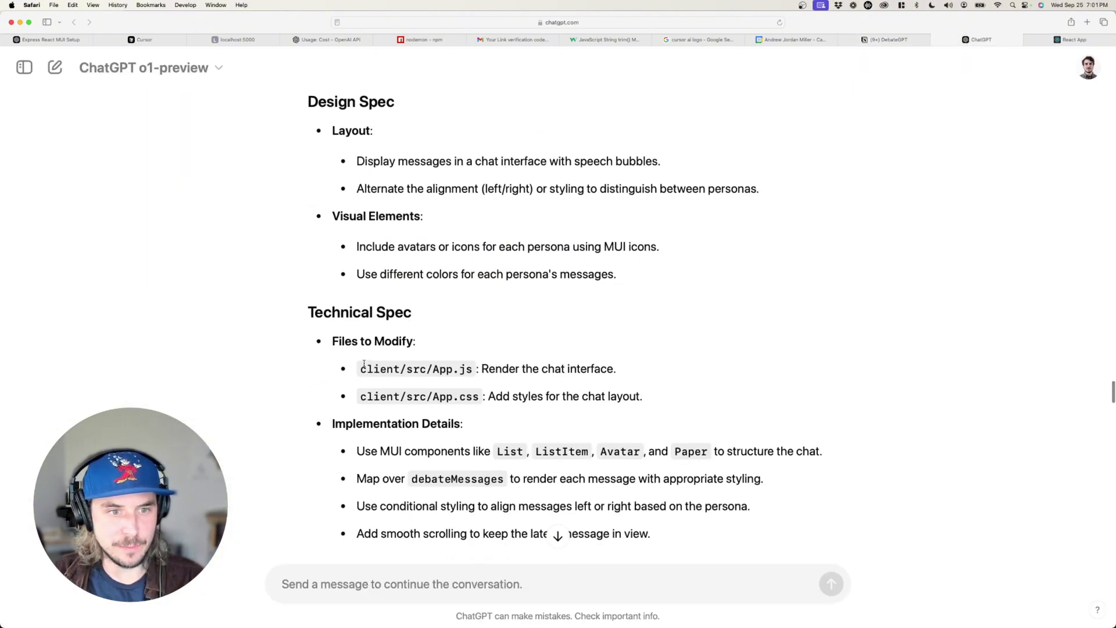
pyautogui.moveTo(361, 371); pyautogui.dragTo(614, 366)
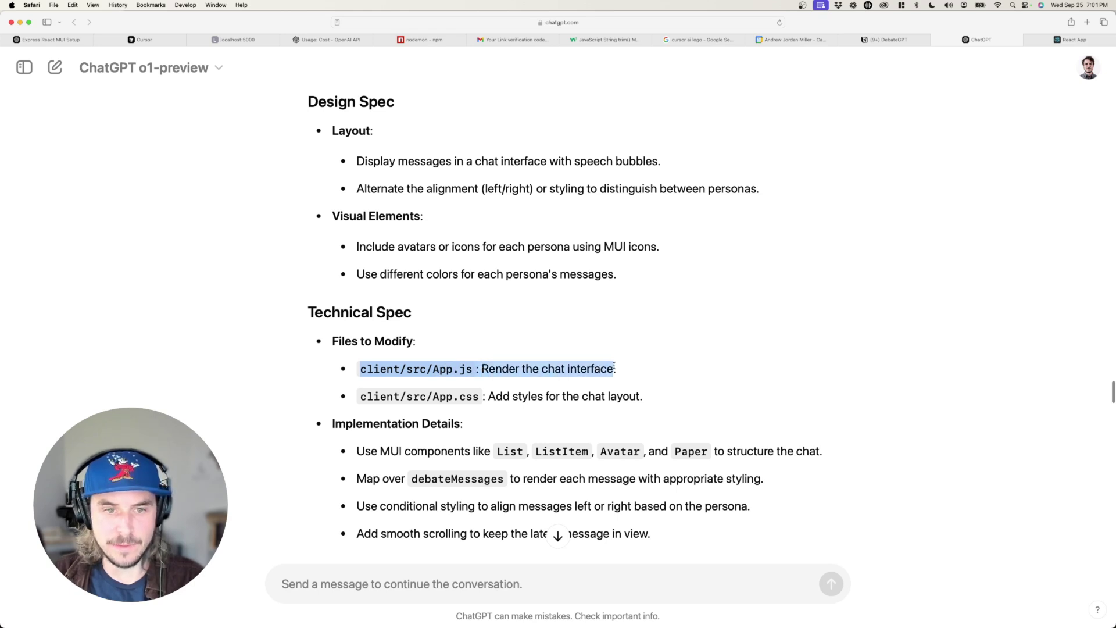
pyautogui.click(618, 371)
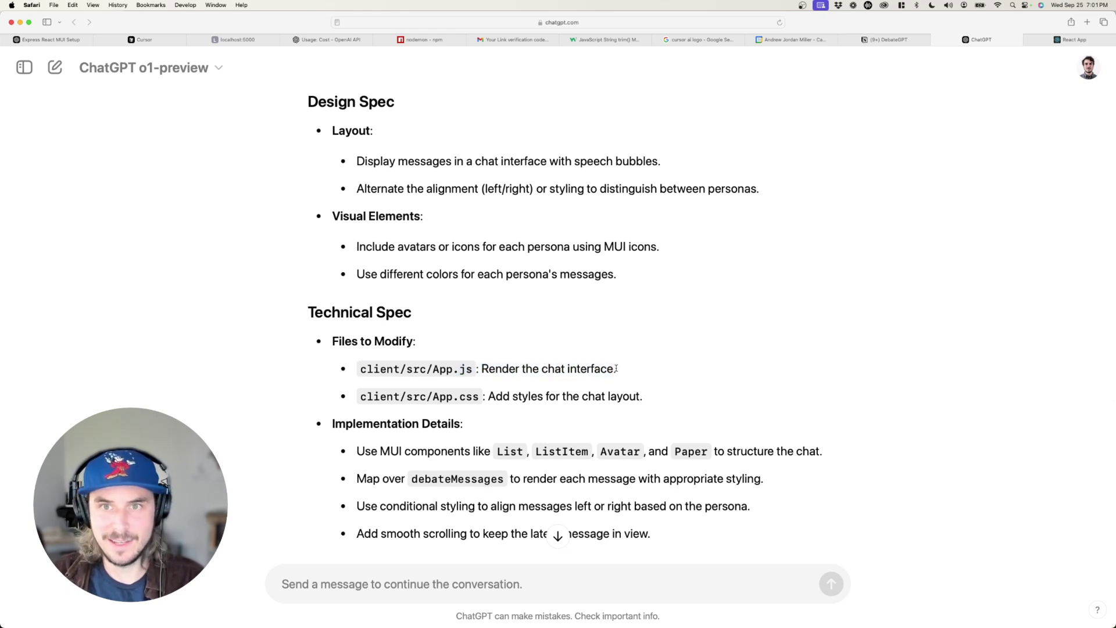
pyautogui.click(896, 41)
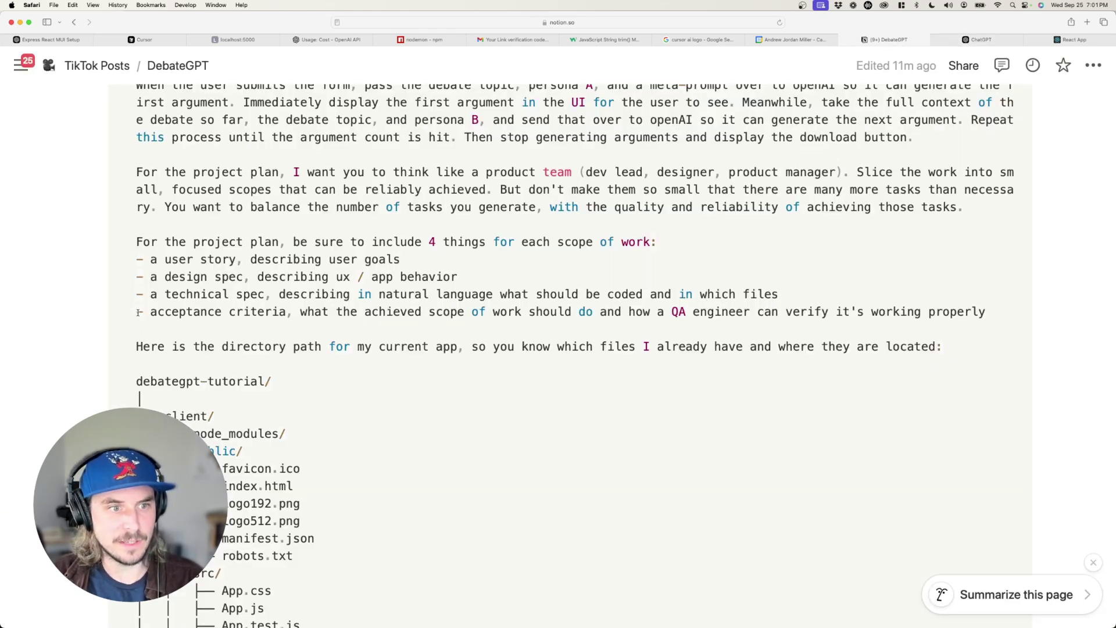
pyautogui.moveTo(139, 312); pyautogui.dragTo(526, 308)
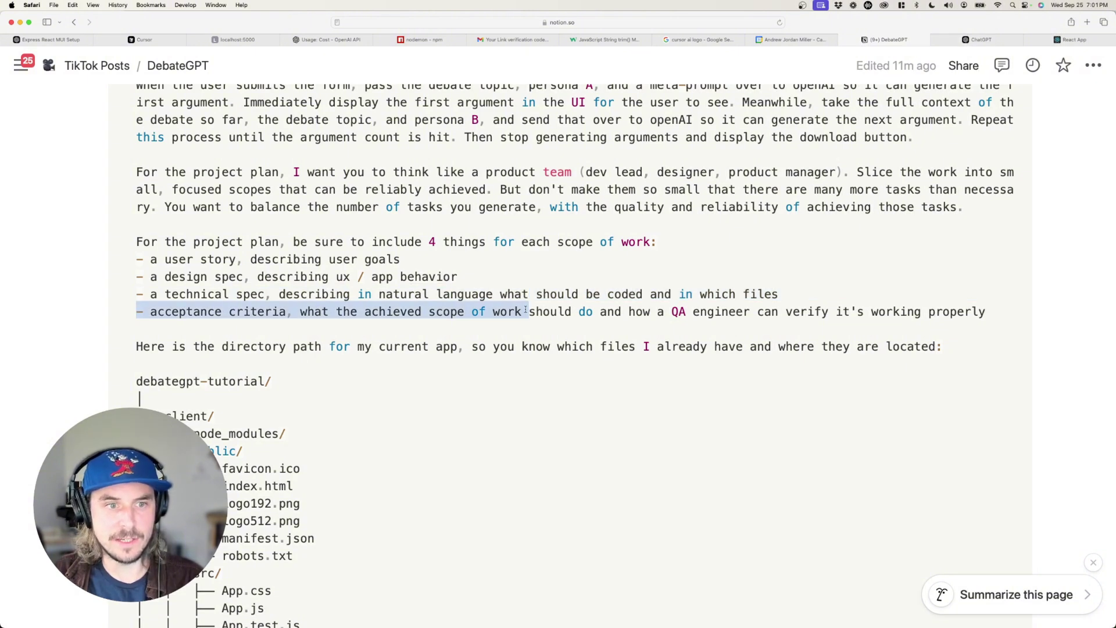
pyautogui.click(322, 312)
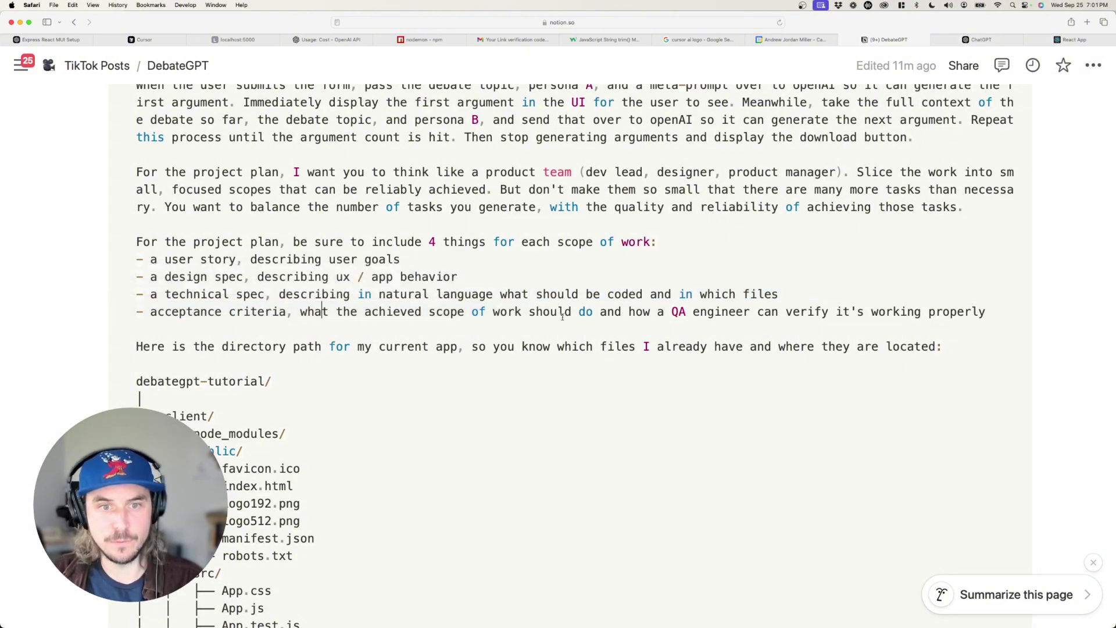
pyautogui.moveTo(563, 317); pyautogui.dragTo(987, 312)
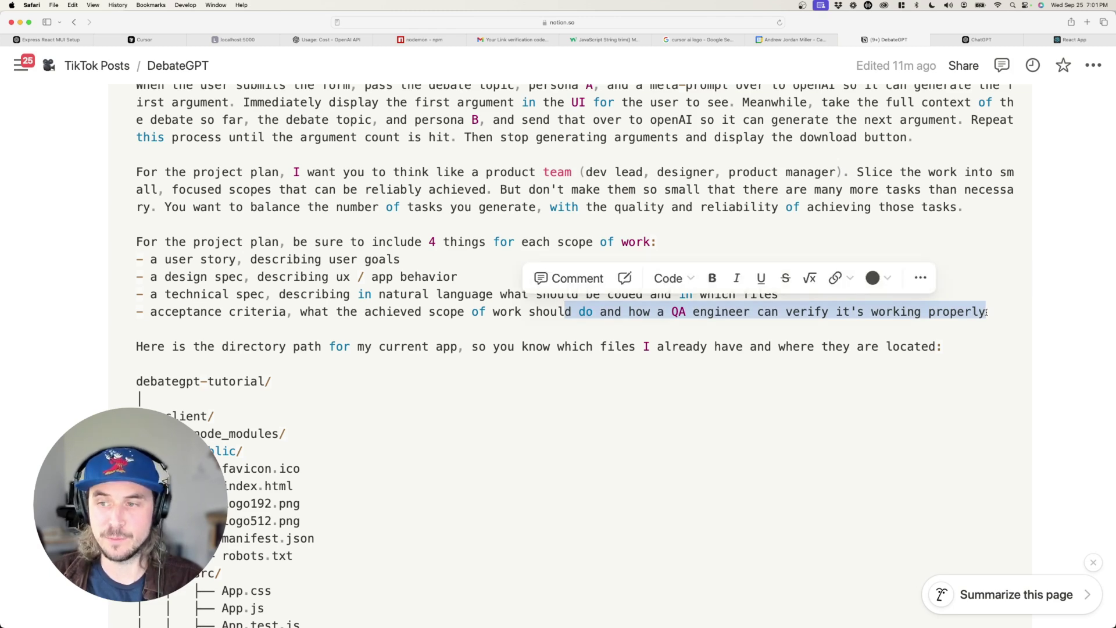
pyautogui.press('Right')
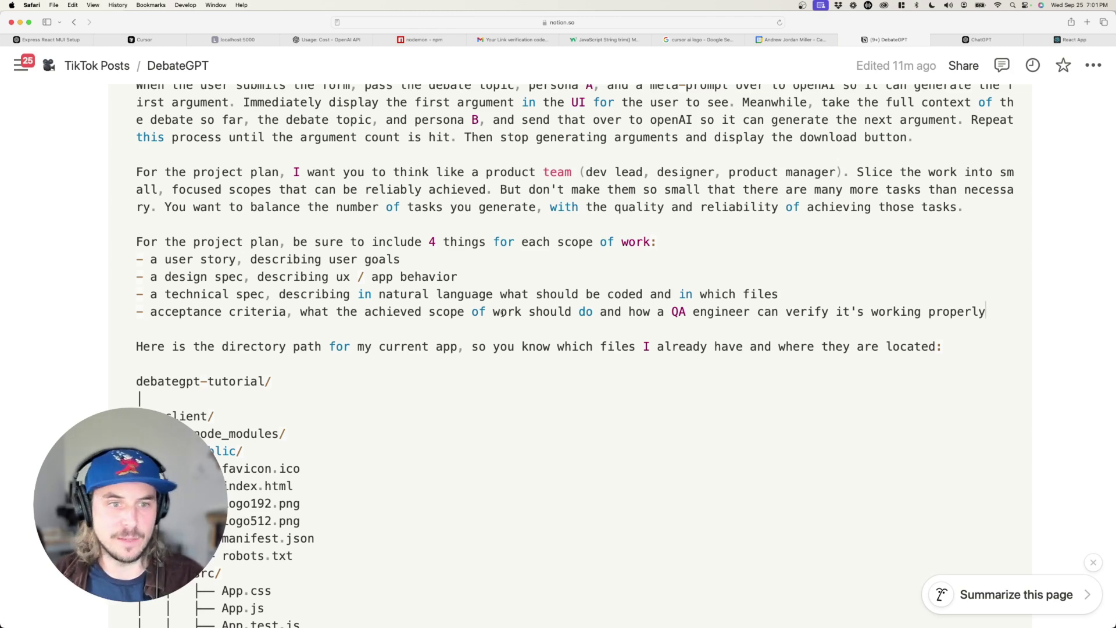
pyautogui.scroll(-3, 410, 326)
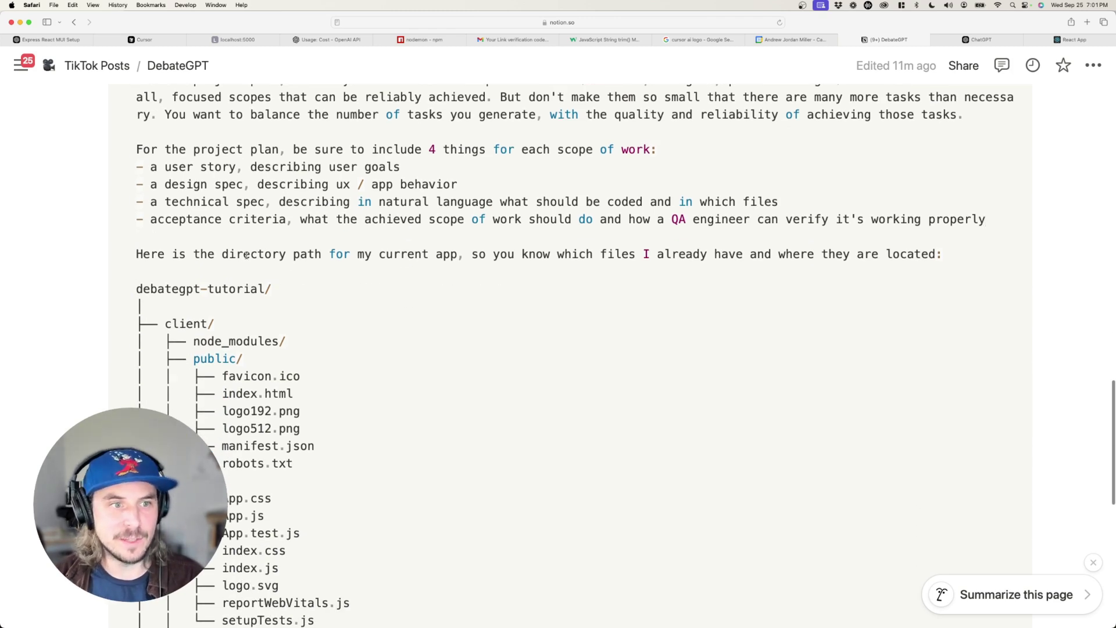
pyautogui.tripleClick(245, 256)
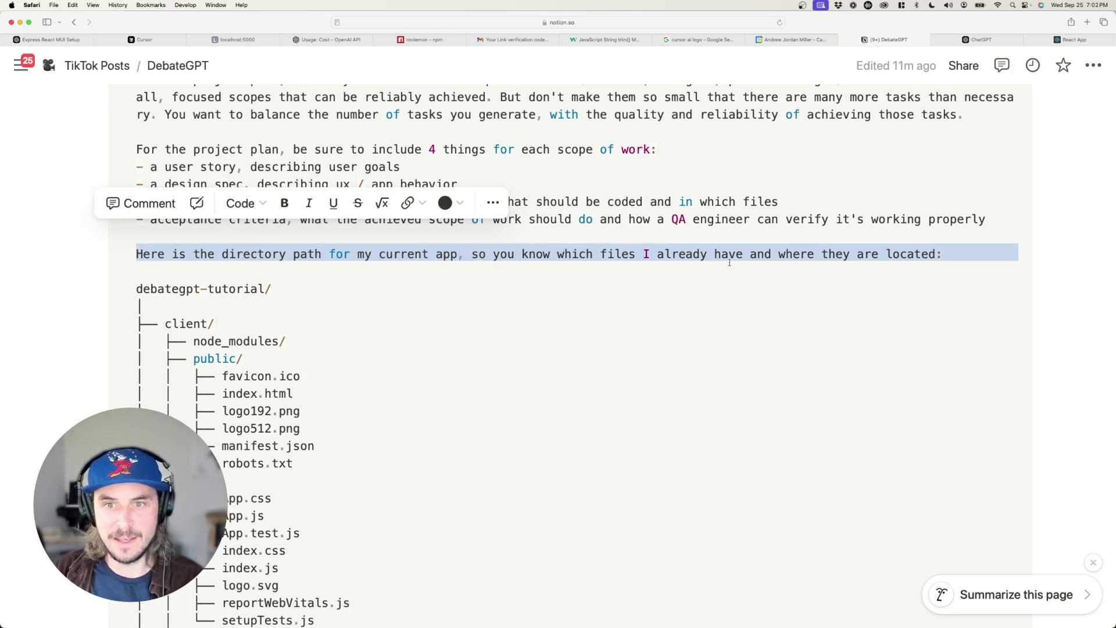
pyautogui.scroll(-3, 506, 315)
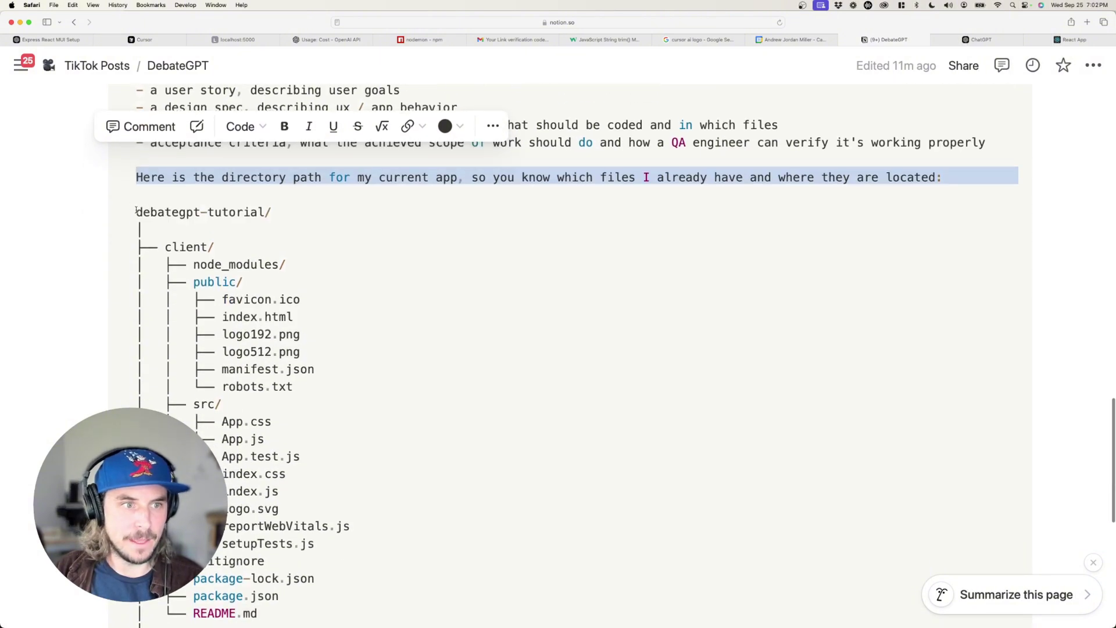
pyautogui.moveTo(137, 211); pyautogui.dragTo(376, 553)
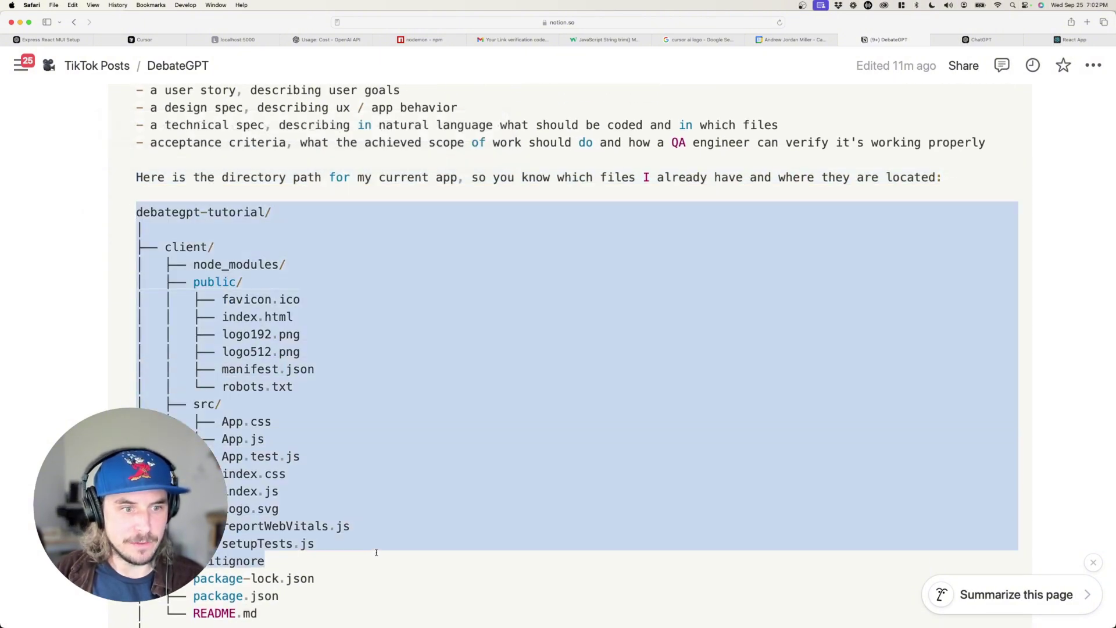
pyautogui.click(500, 464)
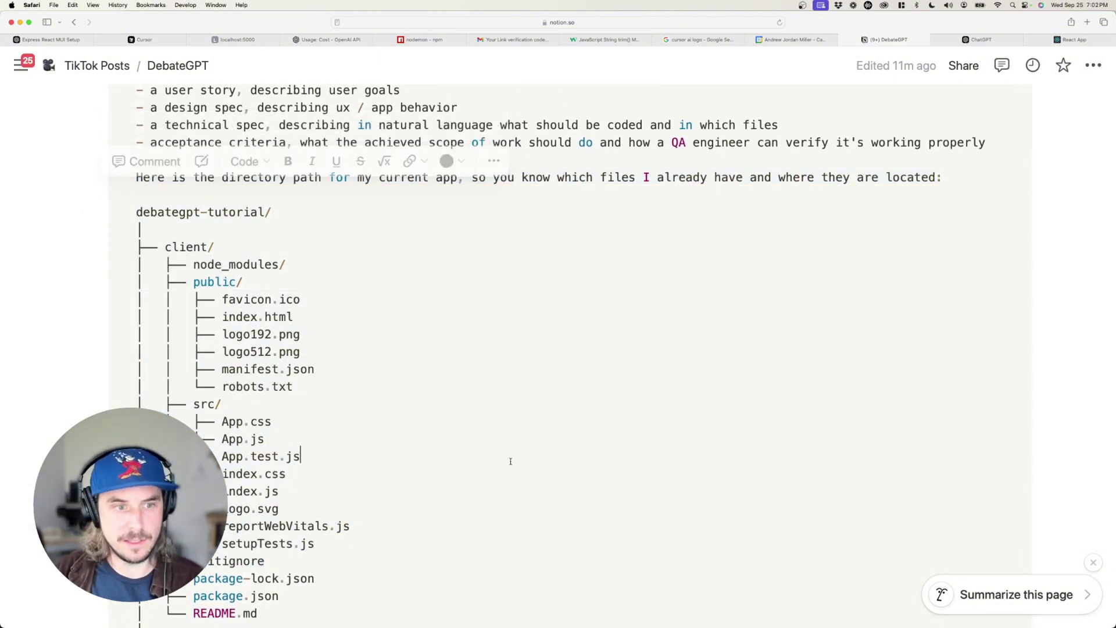
pyautogui.press('super+Tab')
pyautogui.press('super+Tab')
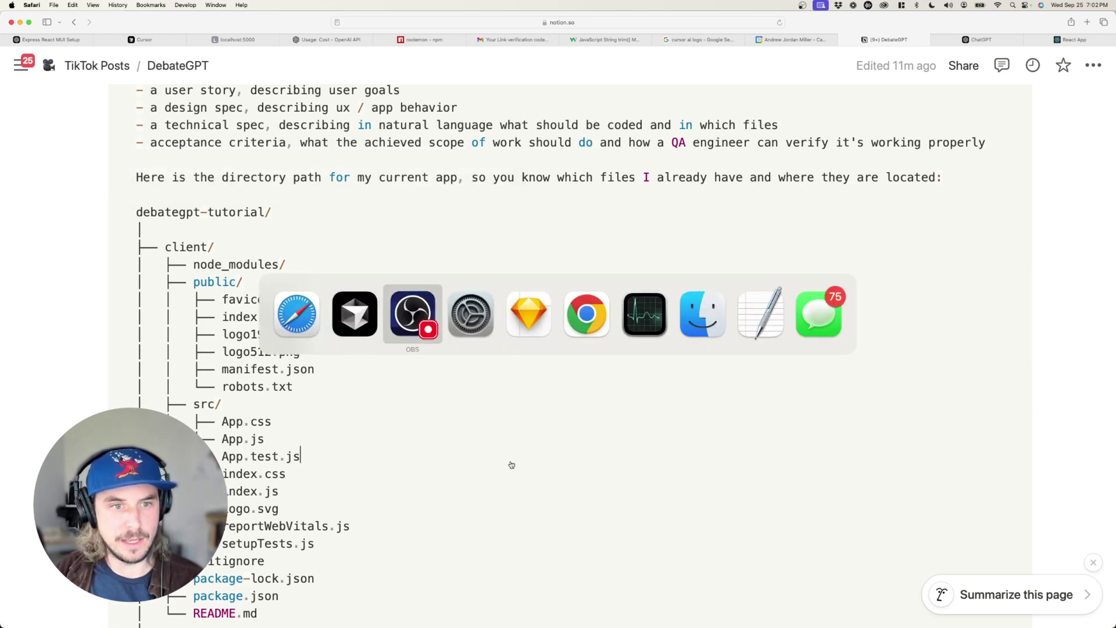
pyautogui.press('super+shift+Tab')
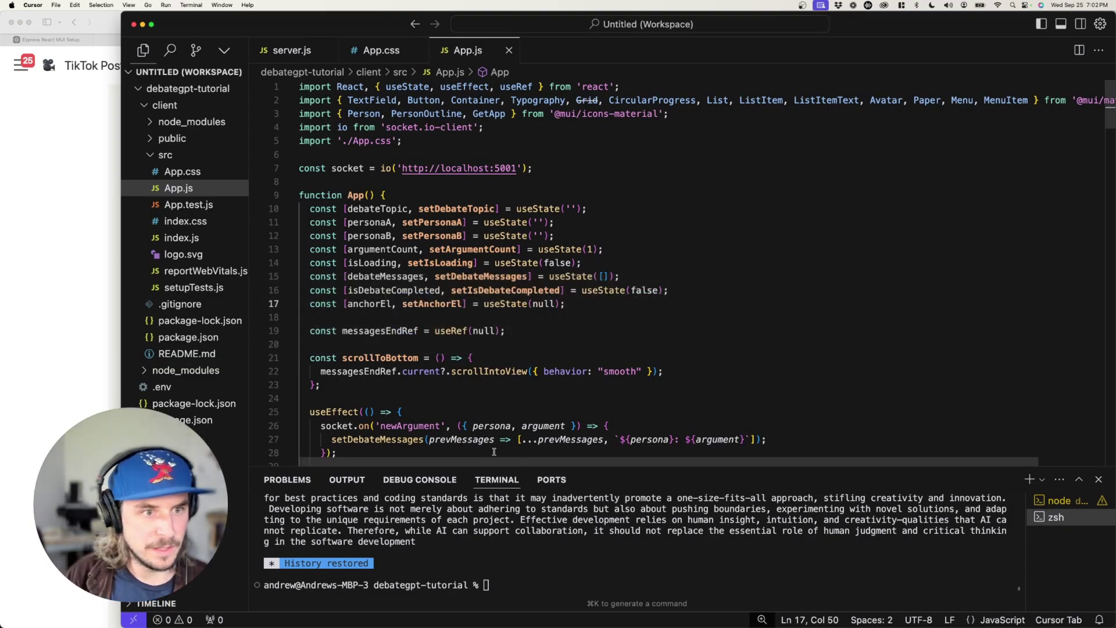
# - Widen Cursor's project file explorer panel, then open a new blank Safari tab
pyautogui.moveTo(249, 287); pyautogui.dragTo(354, 287)
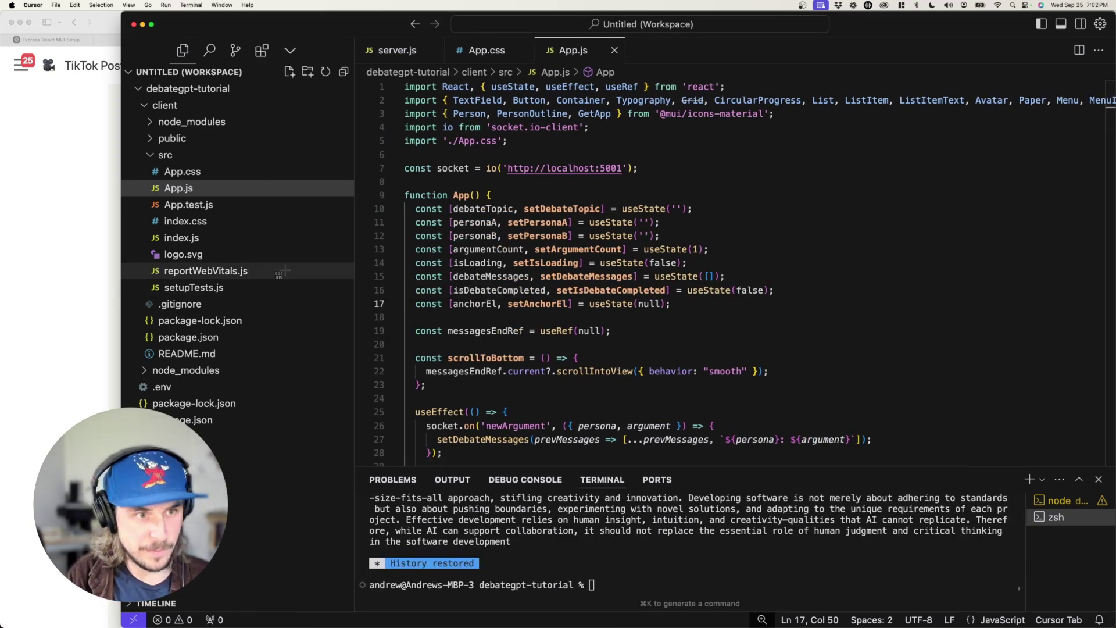
pyautogui.press('super+Tab')
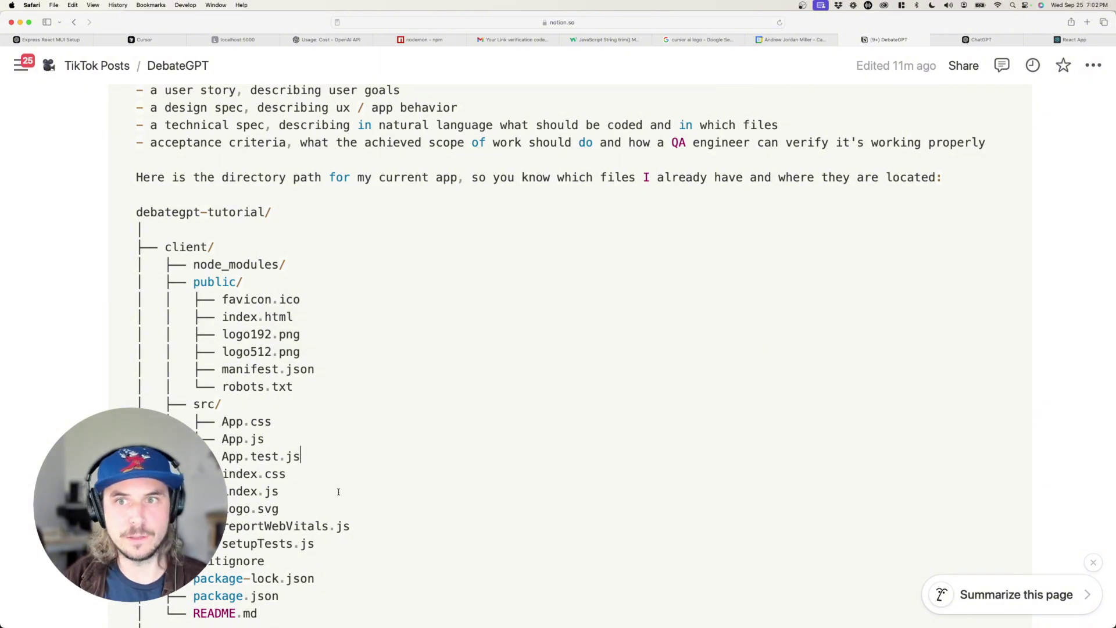
pyautogui.press('super+t')
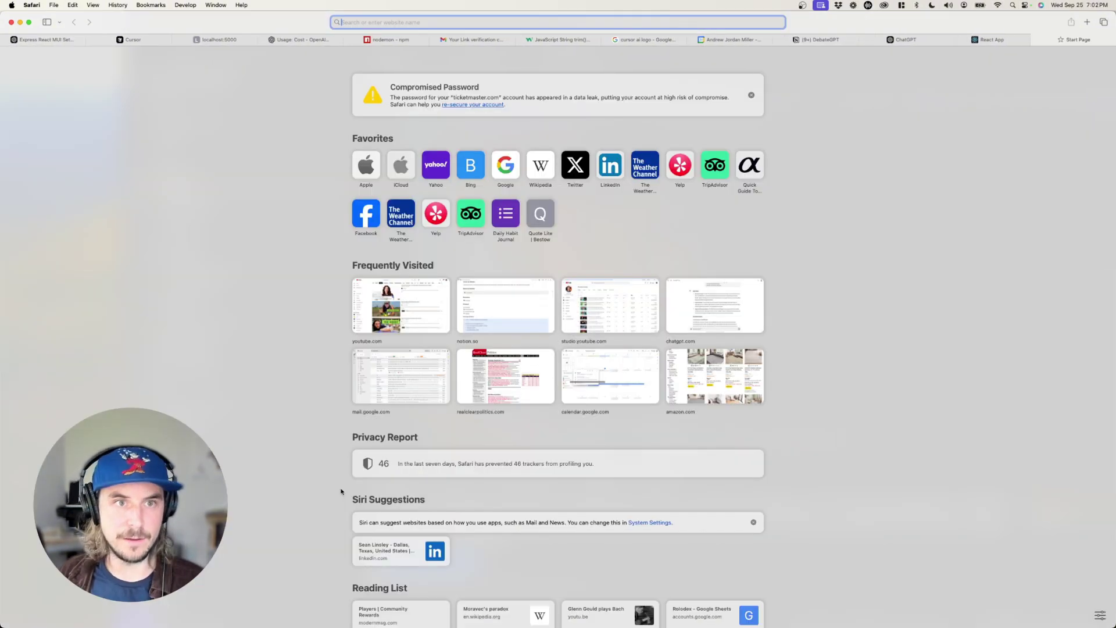
# - On chatgpt.com, send 'make a file directory structure from this image' with the screenshot, then copy the tree
pyautogui.write('chatgpt.com')
pyautogui.press('Return')
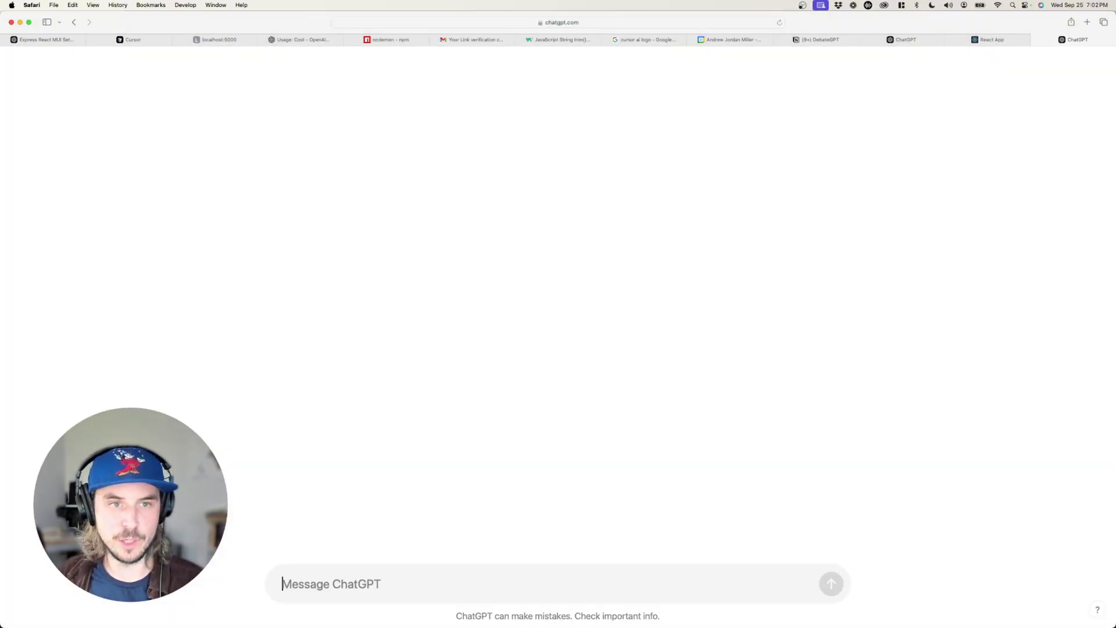
pyautogui.write('make a ')
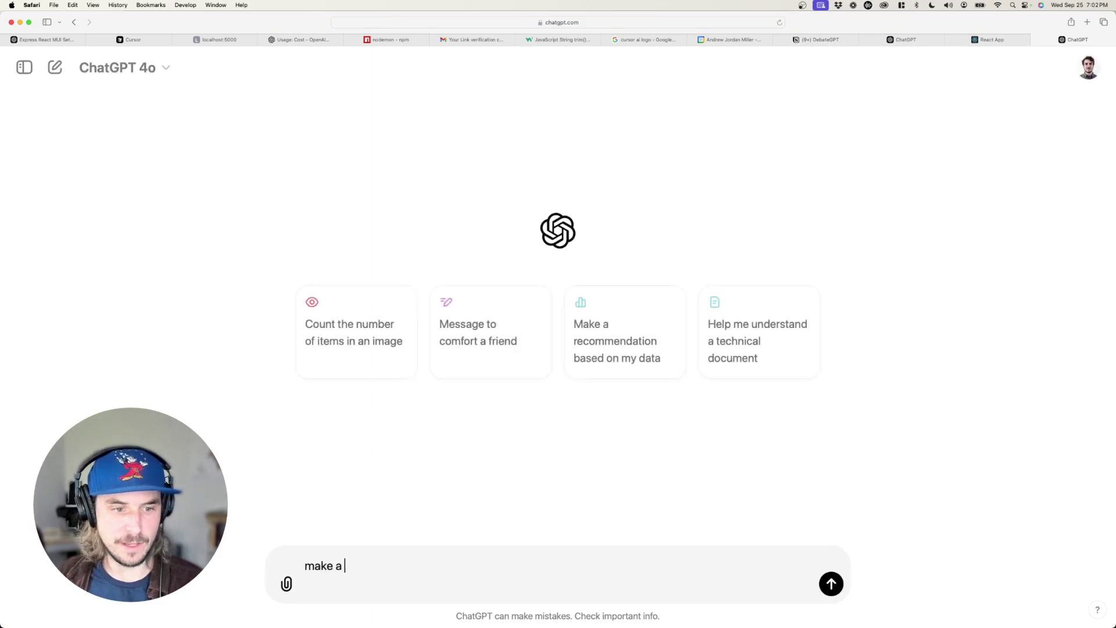
pyautogui.write('file directory ')
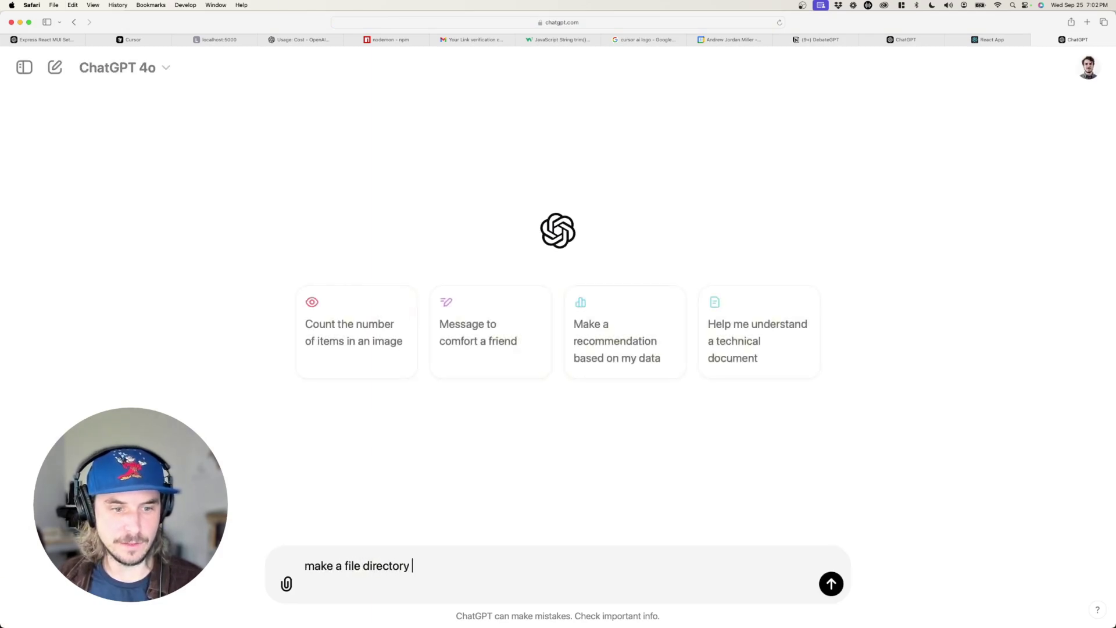
pyautogui.write('structure ')
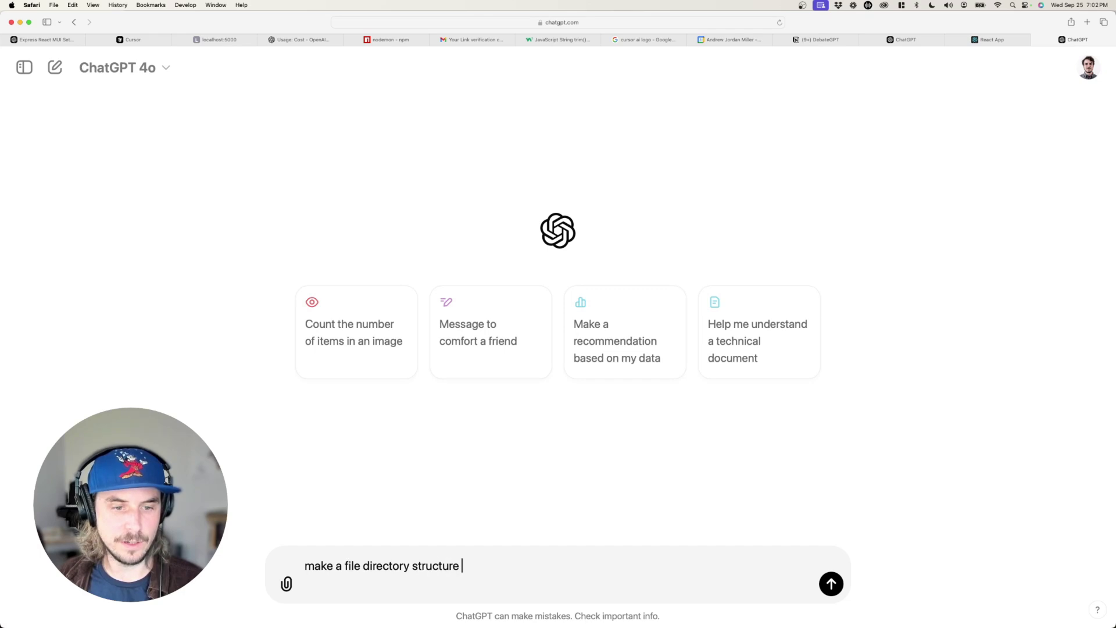
pyautogui.write('from this image')
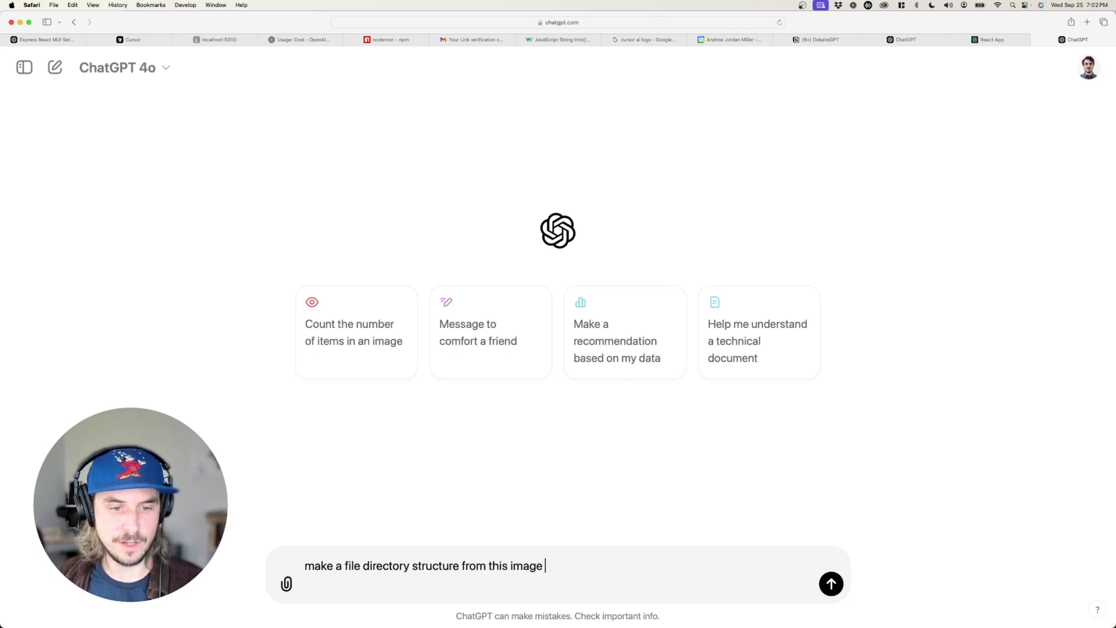
pyautogui.press('super+v')
pyautogui.press('Return')
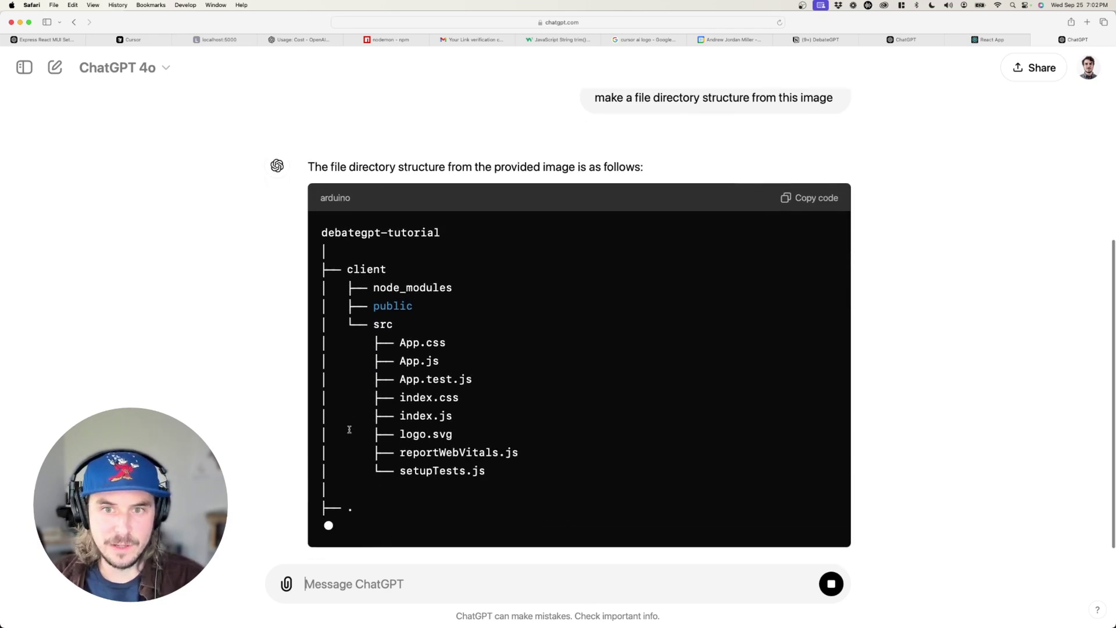
pyautogui.scroll(3, 553, 316)
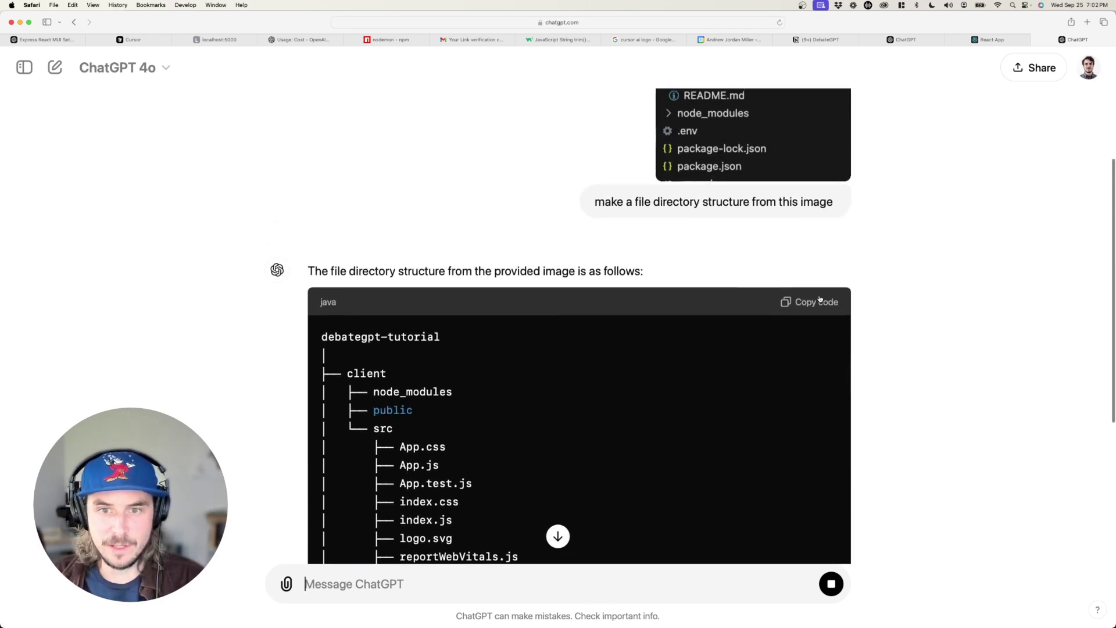
pyautogui.click(819, 304)
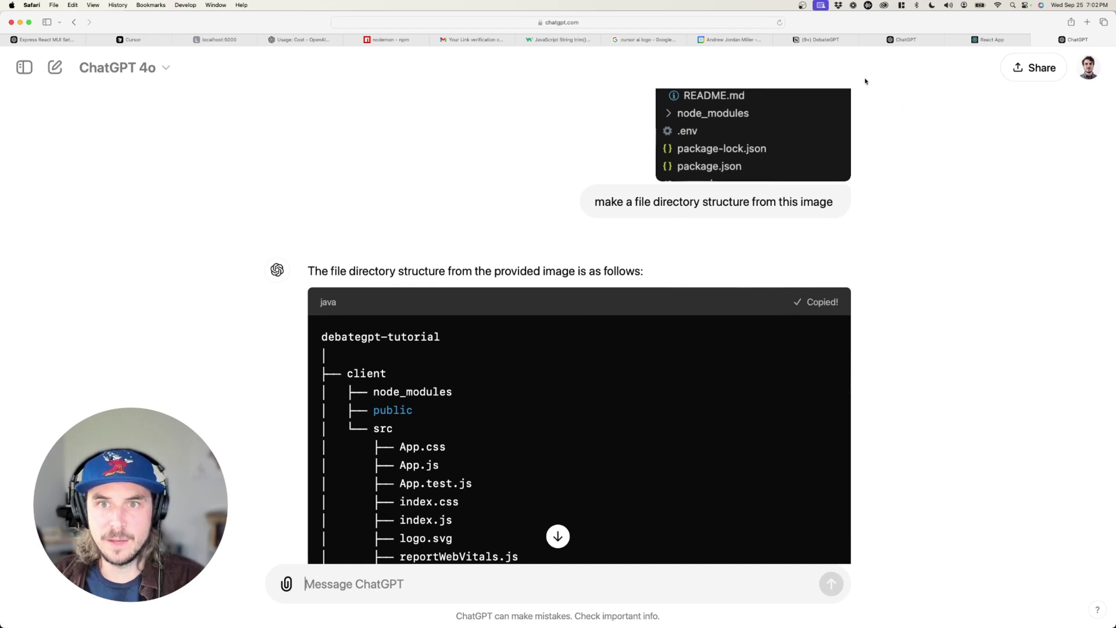